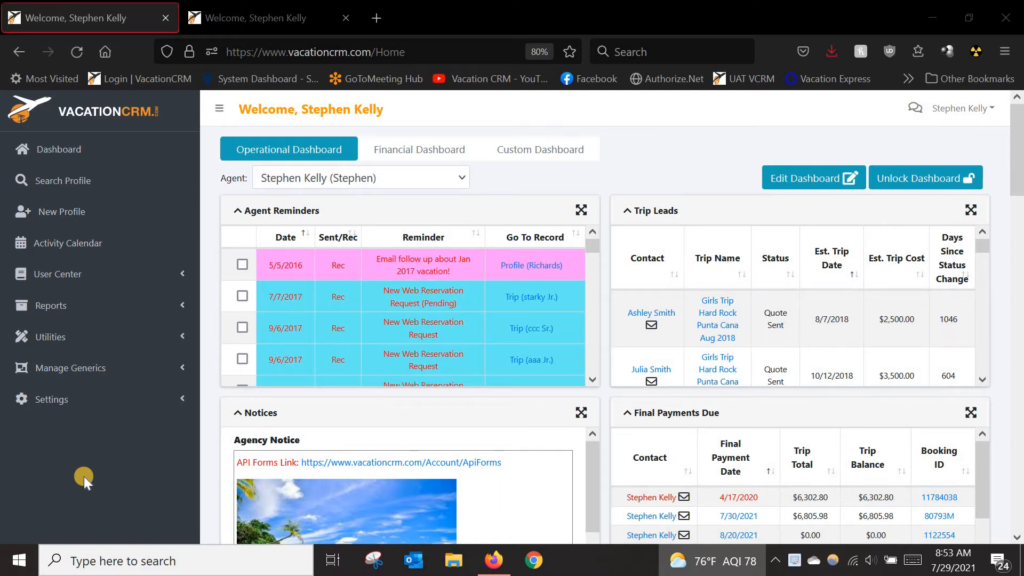
- Open the Manage Users page from the settings
left_click(46, 400)
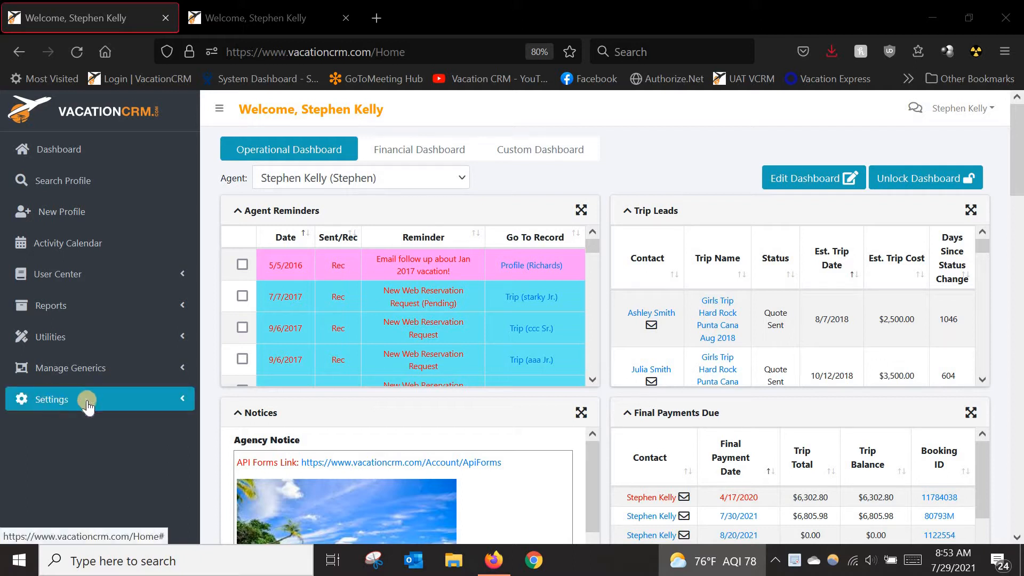
left_click(60, 405)
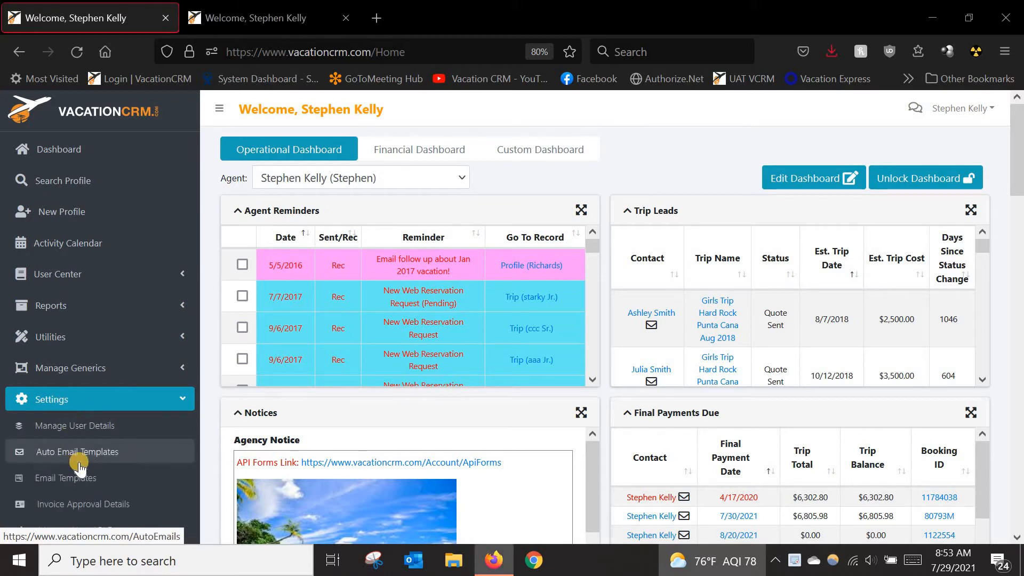
scroll(64, 443, "down", 2)
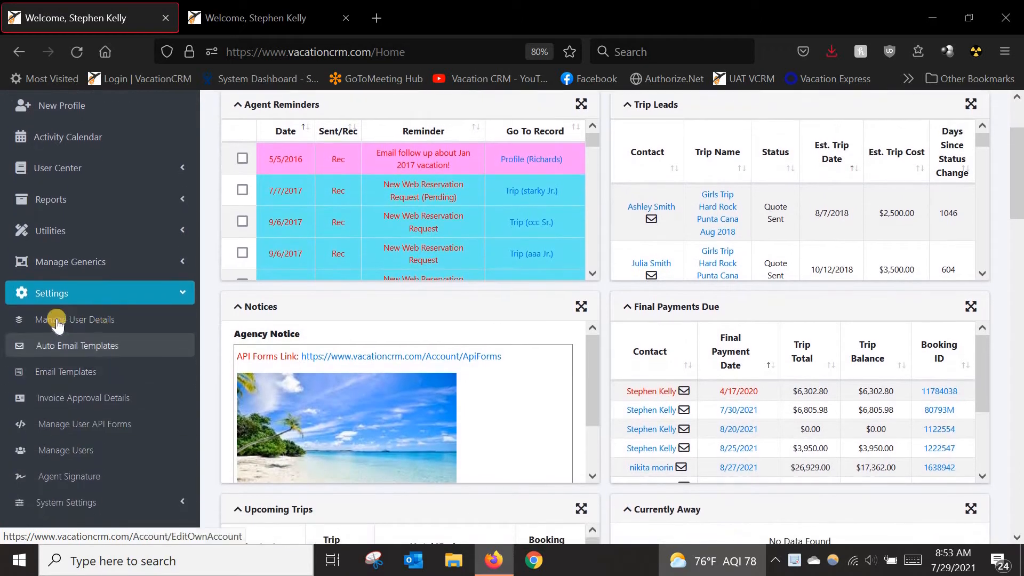
left_click(66, 451)
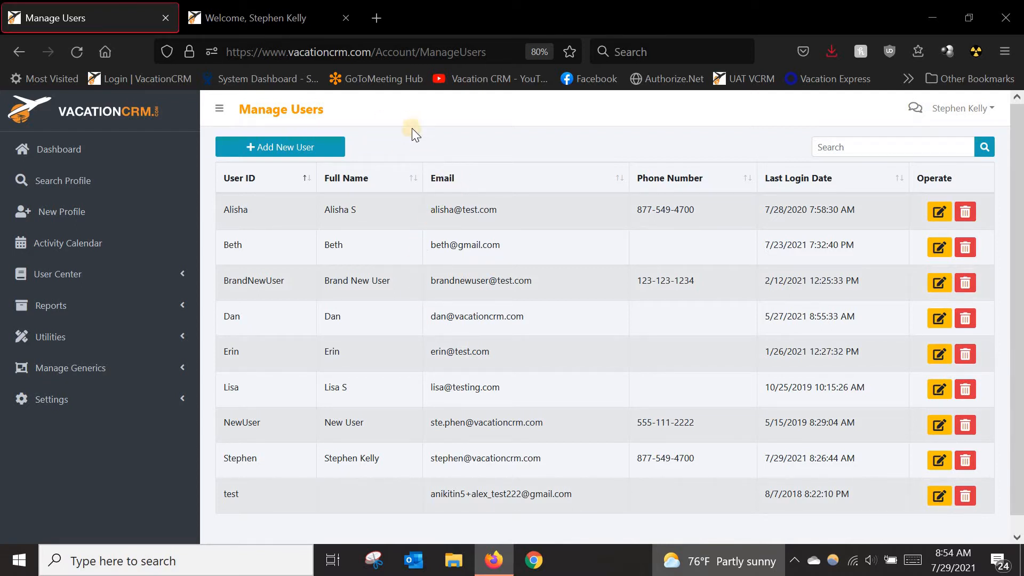
- Start a new user account and place the cursor in the User Id field
left_click(305, 147)
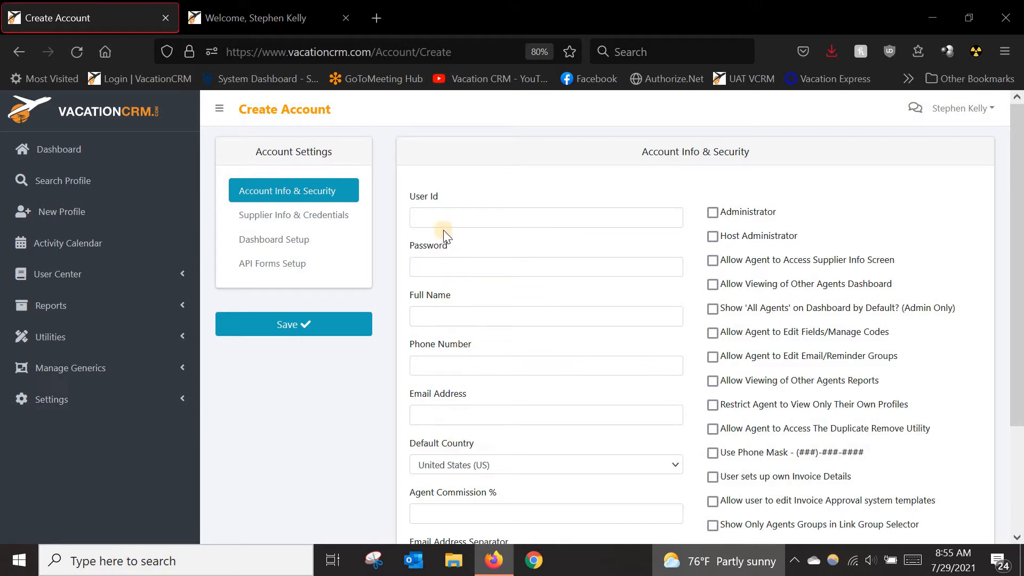
left_click(442, 216)
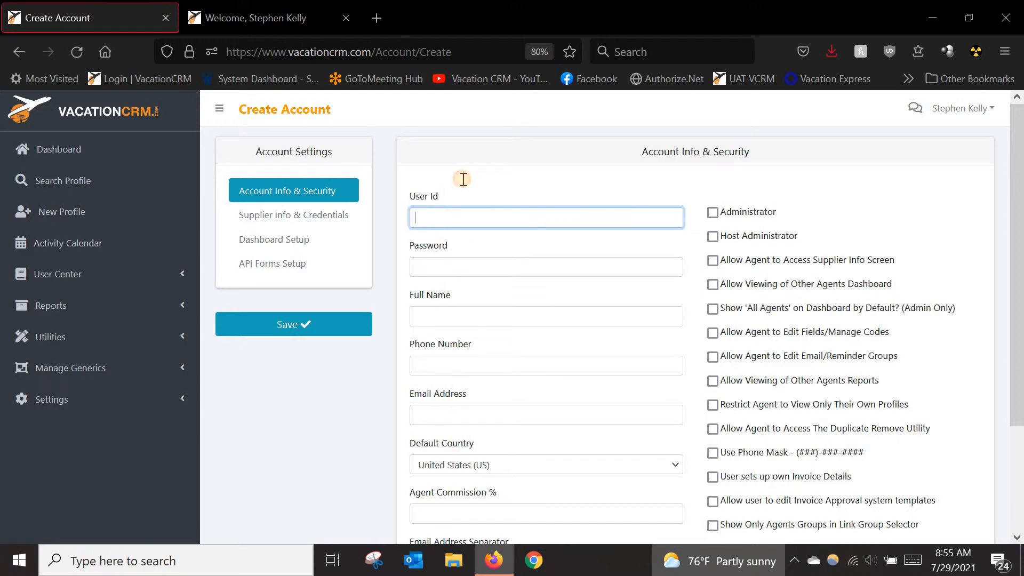
left_click(443, 204)
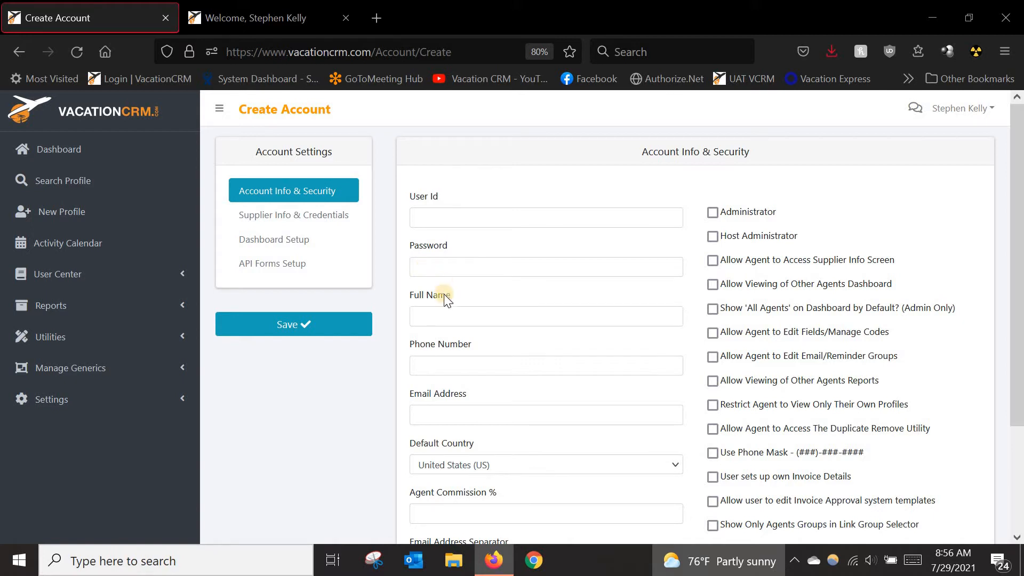
left_click(958, 110)
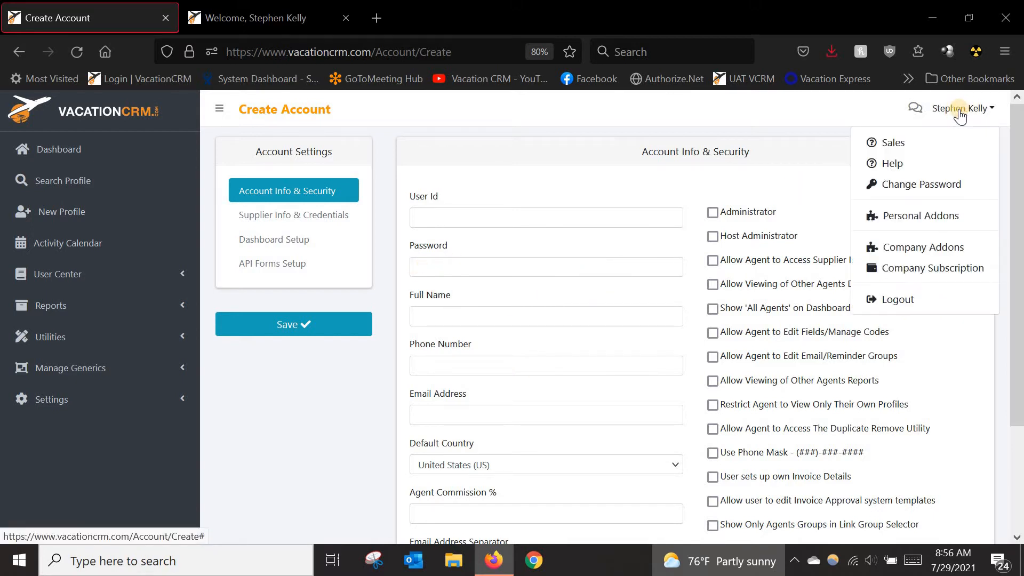
left_click(505, 270)
left_click(544, 217)
left_click(532, 213)
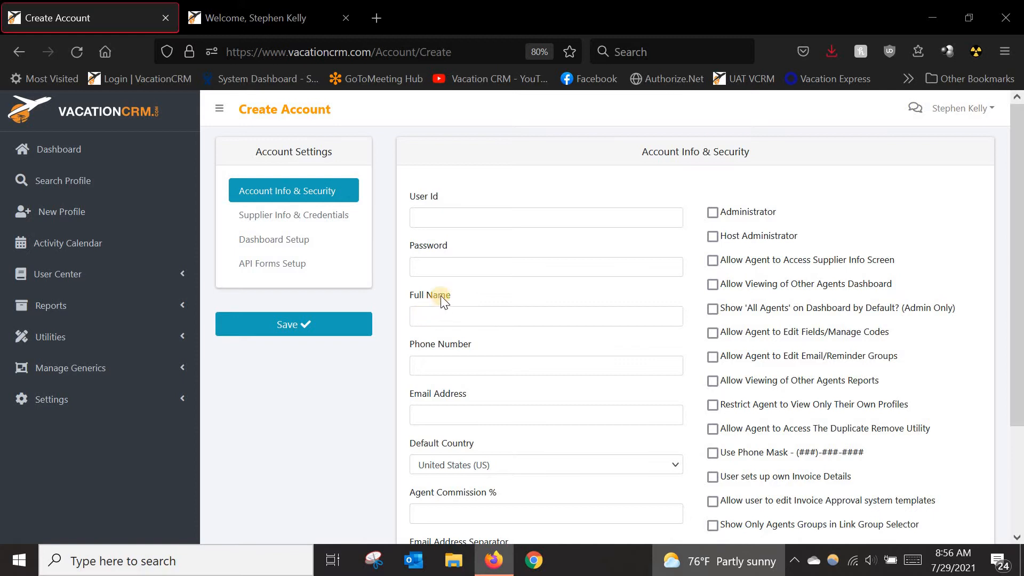
- Set the new user's Agent Commission % to 80
scroll(442, 300, "down", 2)
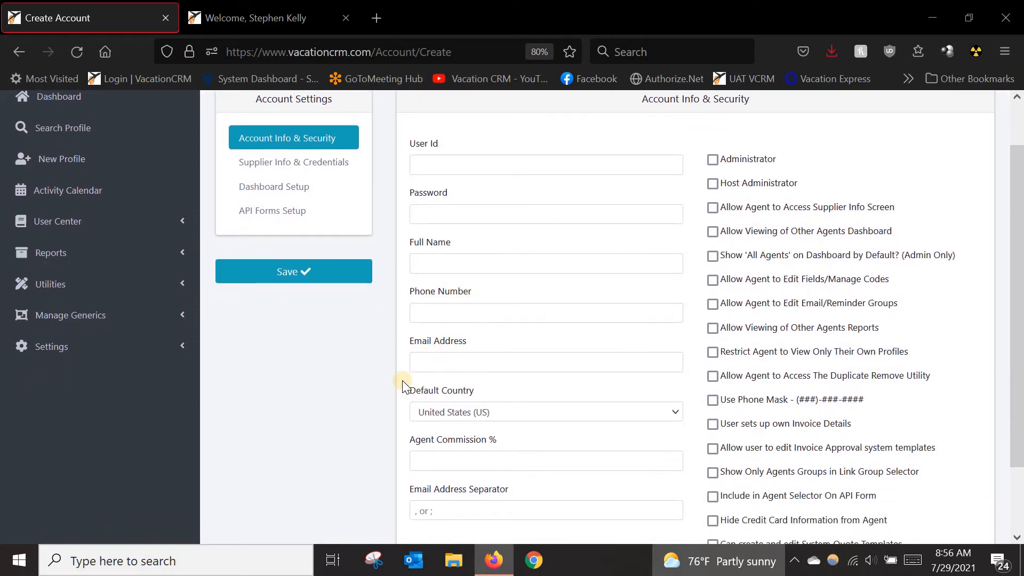
scroll(405, 380, "down", 3)
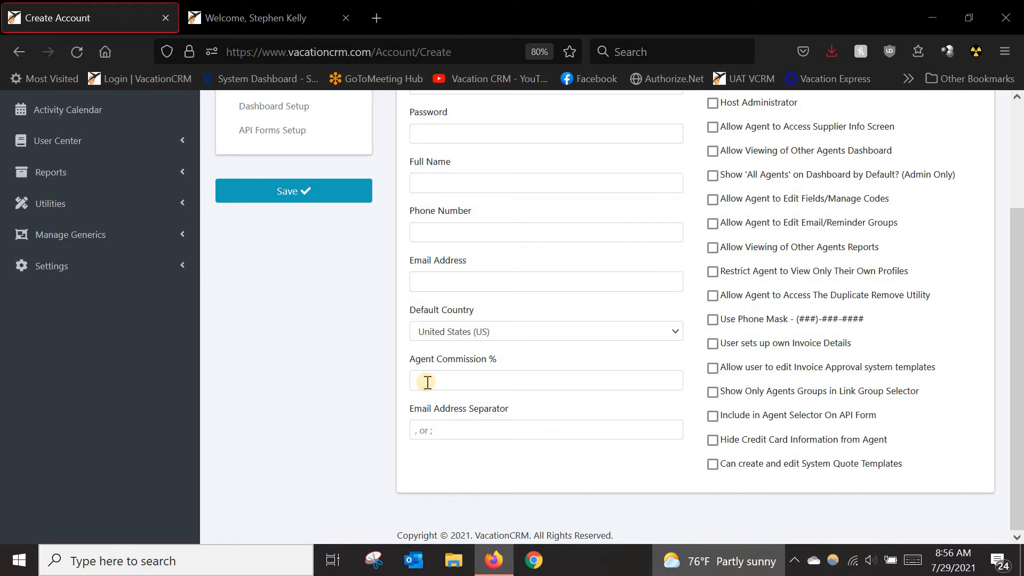
left_click(427, 381)
type("80")
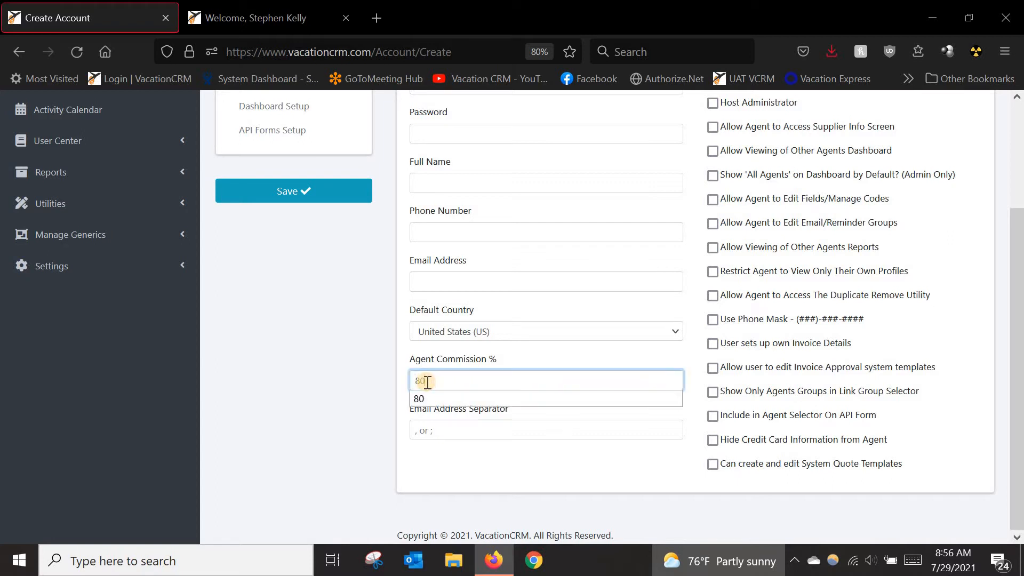
left_click(384, 373)
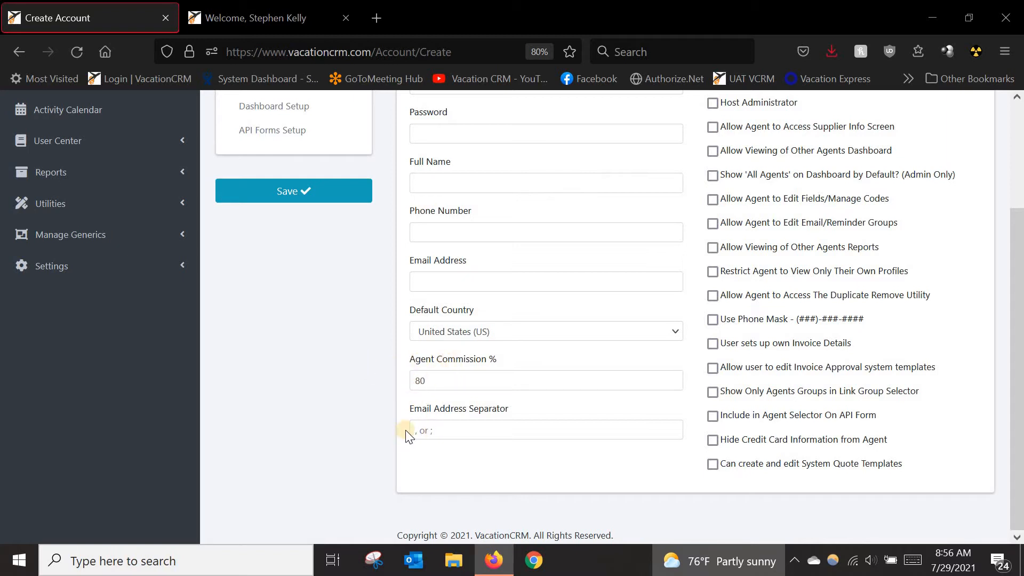
- Try a comma as the new user's Email Address Separator and clear the field again
left_click_drag(510, 409, 332, 418)
left_click(425, 414)
left_click(436, 427)
type(",")
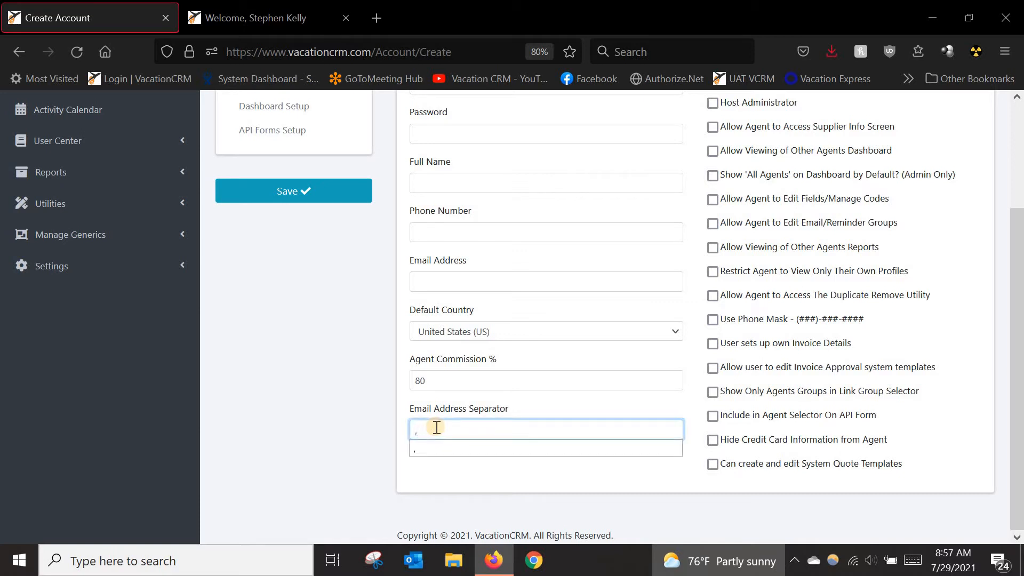
key("BackSpace")
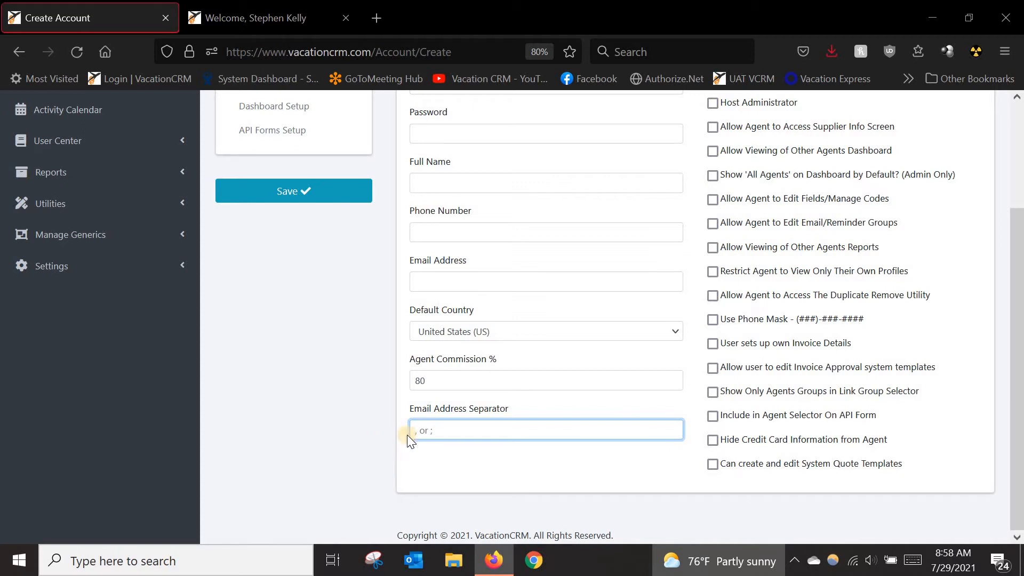
- Enable the new user's supplier info access, own-profiles restriction, duplicate remove utility, phone mask and inclusion in the API form's agent selector
scroll(503, 441, "up", 1)
scroll(503, 442, "up", 3)
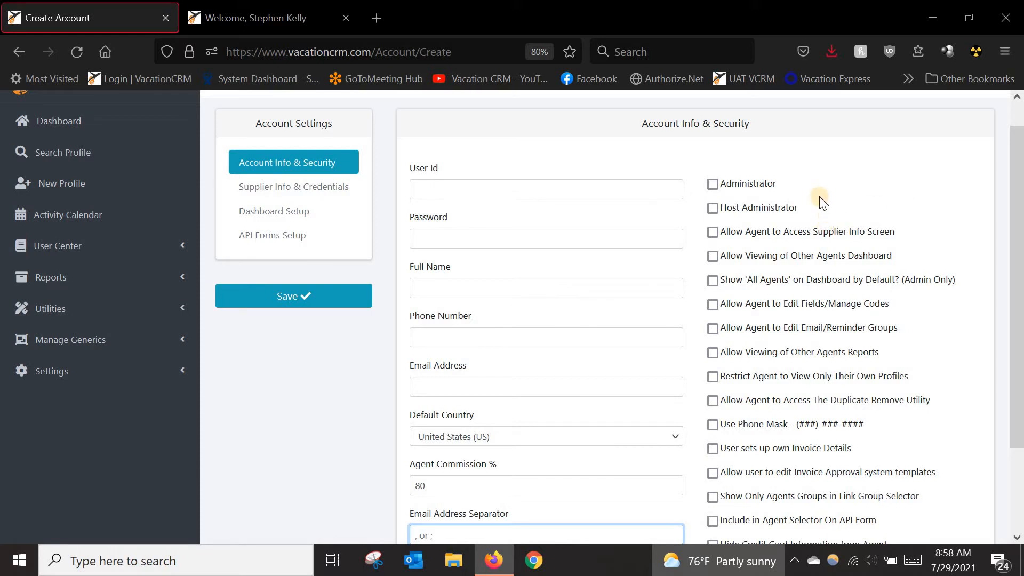
left_click(711, 232)
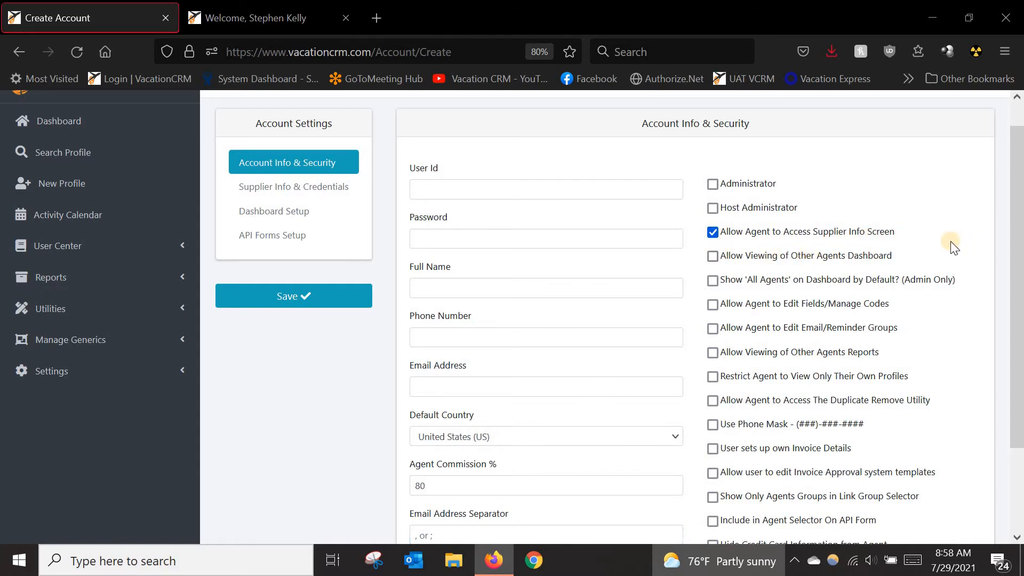
scroll(952, 243, "down", 1)
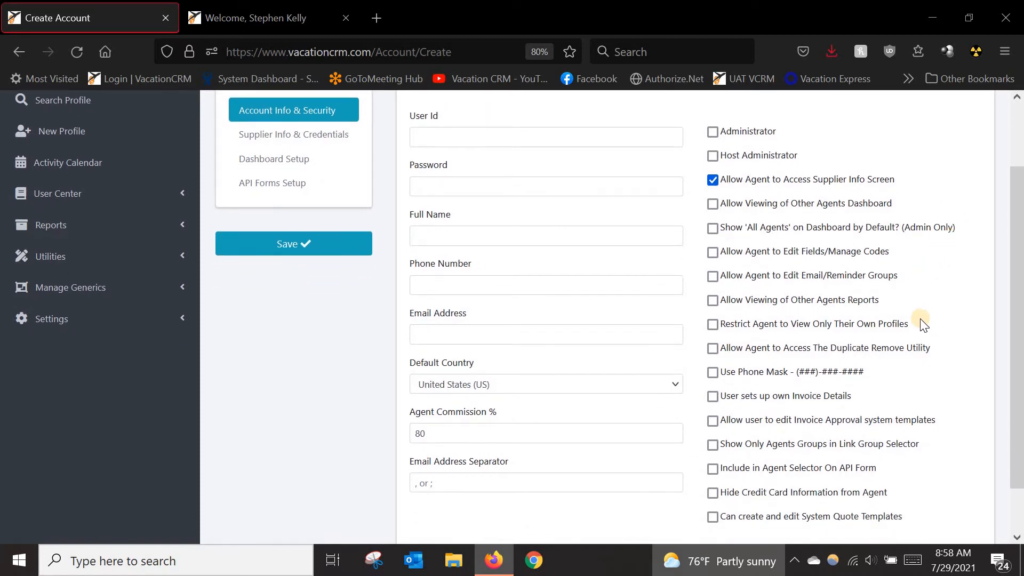
left_click(713, 324)
left_click(712, 469)
scroll(928, 295, "up", 2)
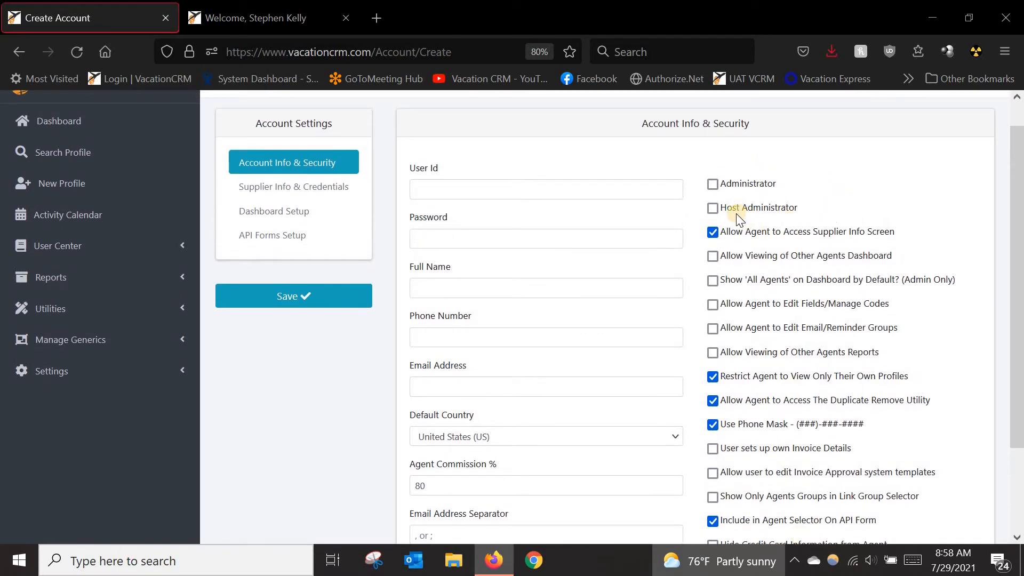
left_click_drag(737, 210, 851, 209)
left_click(851, 208)
- Open the new account's Supplier Info & Credentials and examine the cruise line and Vacation Express ARC fields
left_click(285, 192)
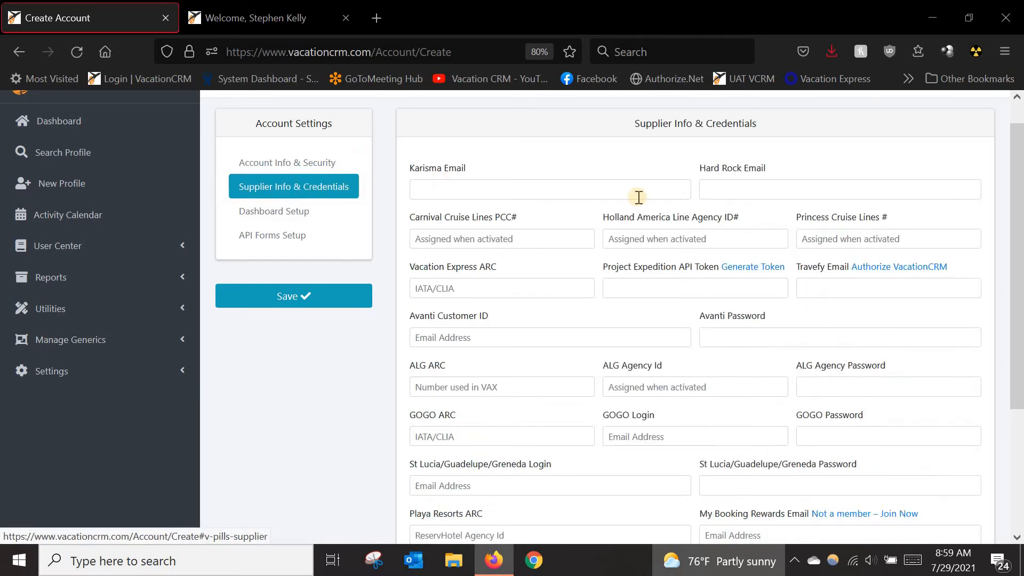
left_click(76, 376)
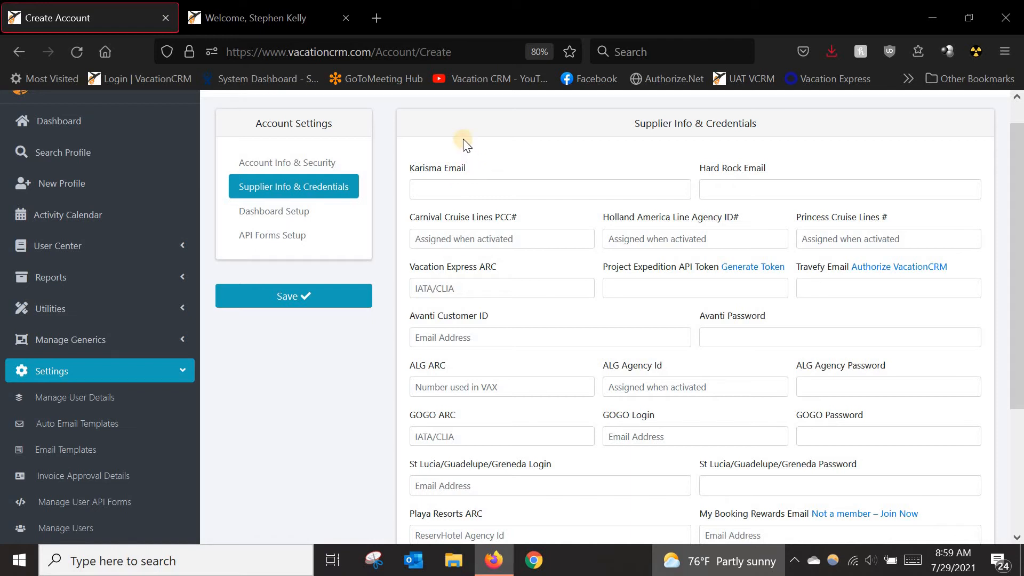
left_click(427, 291)
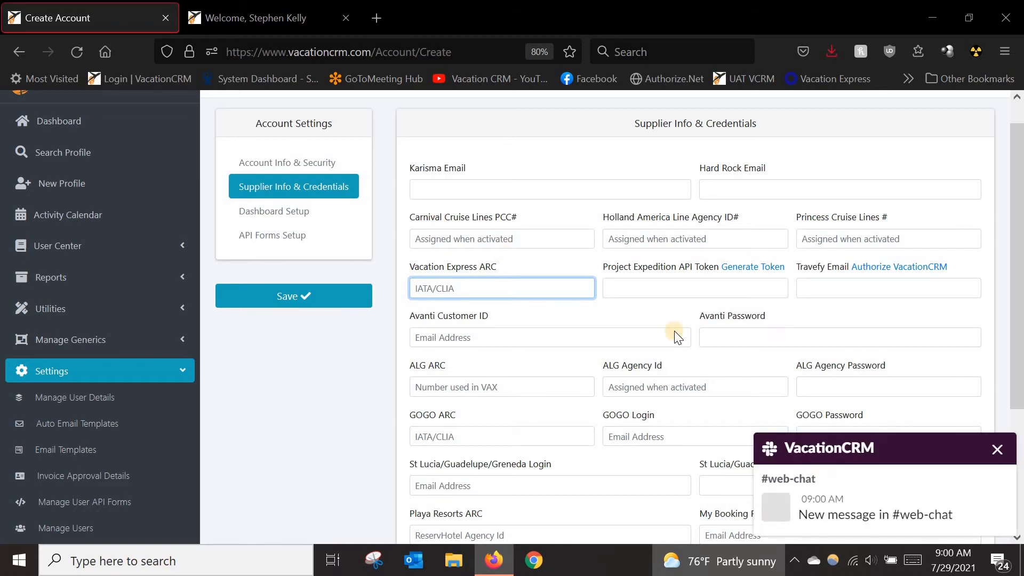
left_click(996, 448)
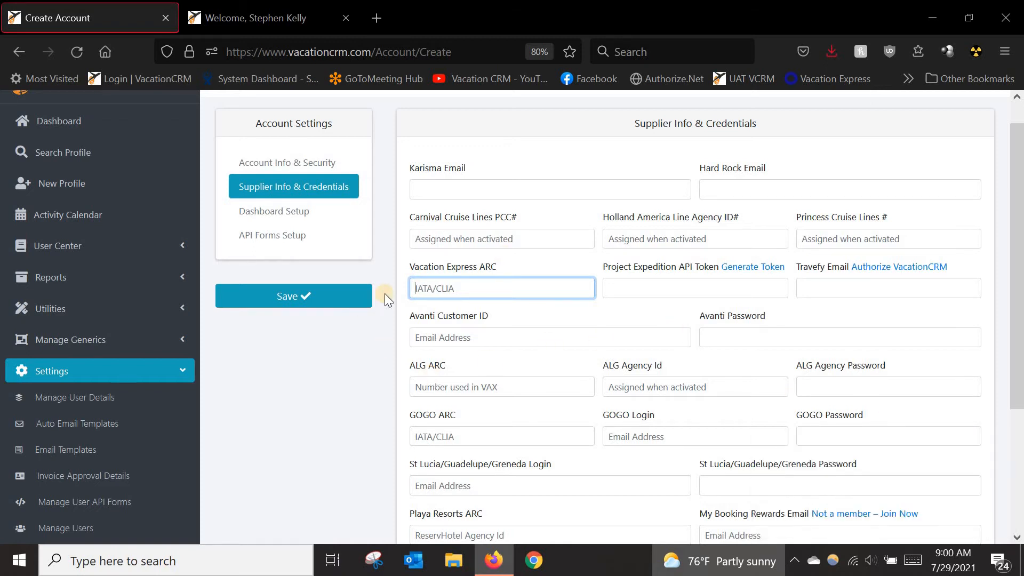
left_click_drag(412, 215, 891, 217)
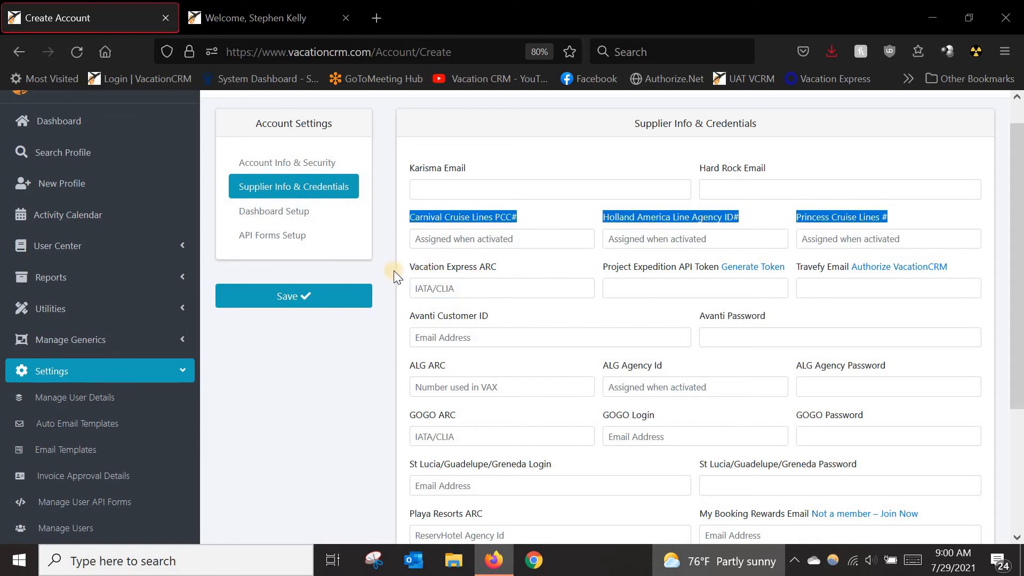
left_click_drag(414, 267, 489, 265)
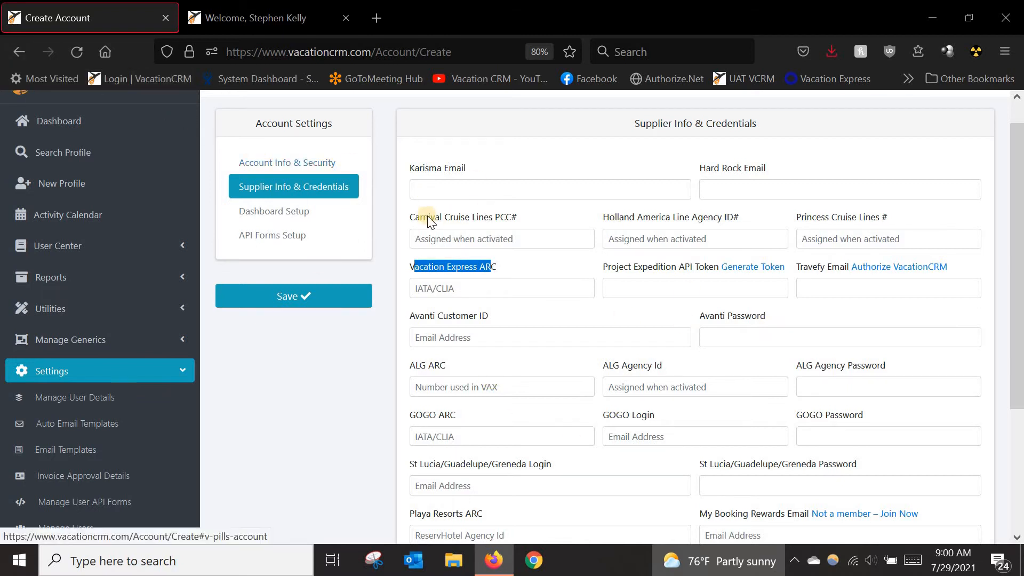
left_click_drag(415, 217, 482, 217)
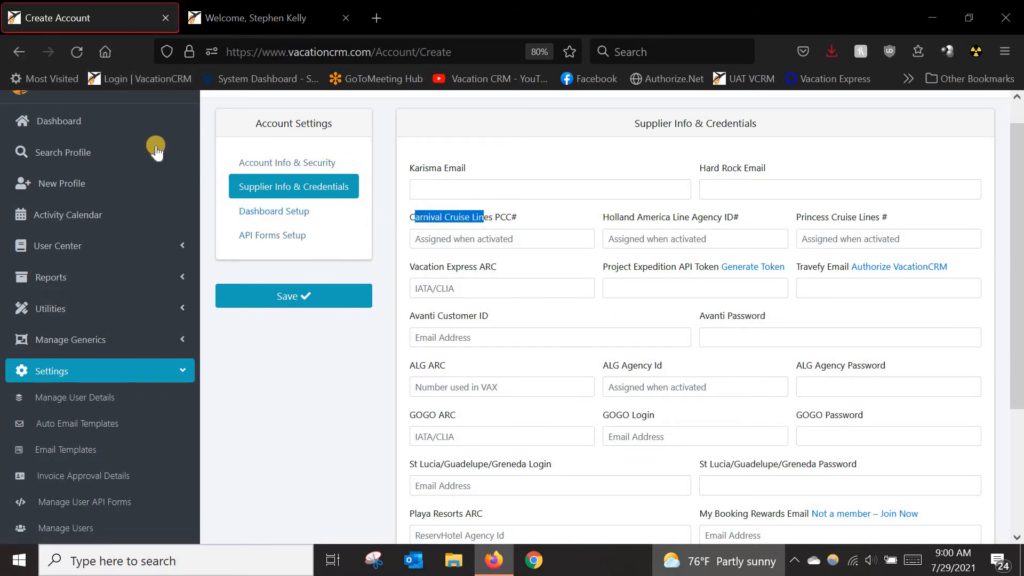
- Leave the unsaved new account and open the Supplier Info & Credentials of the first user in the user list for editing
left_click(24, 59)
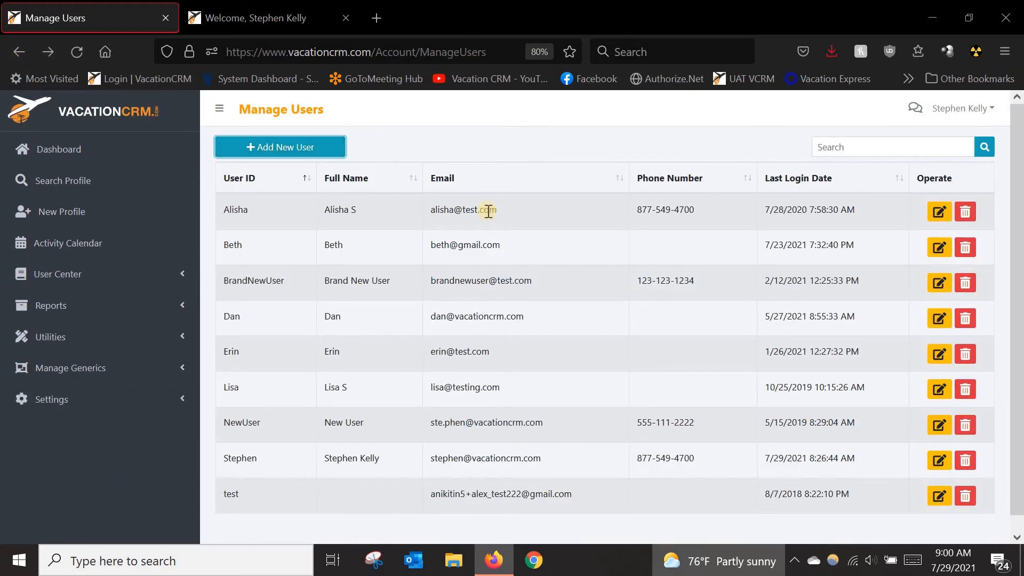
left_click(938, 215)
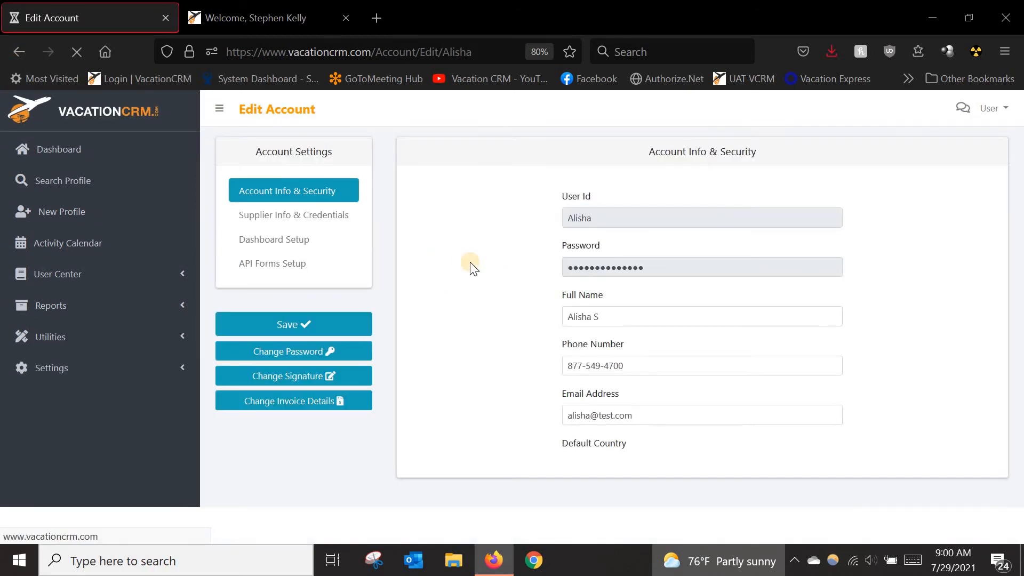
left_click(279, 218)
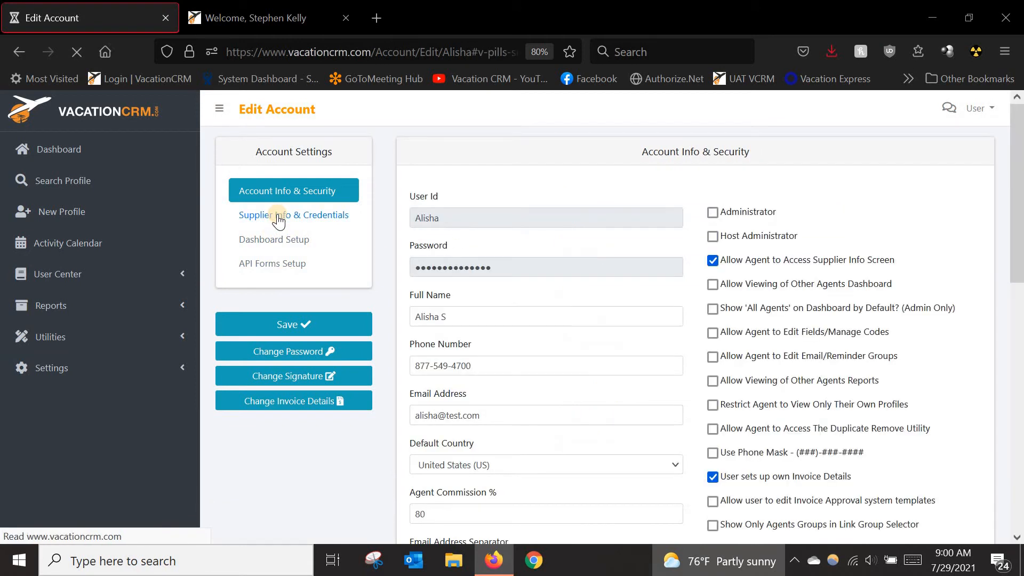
left_click(311, 219)
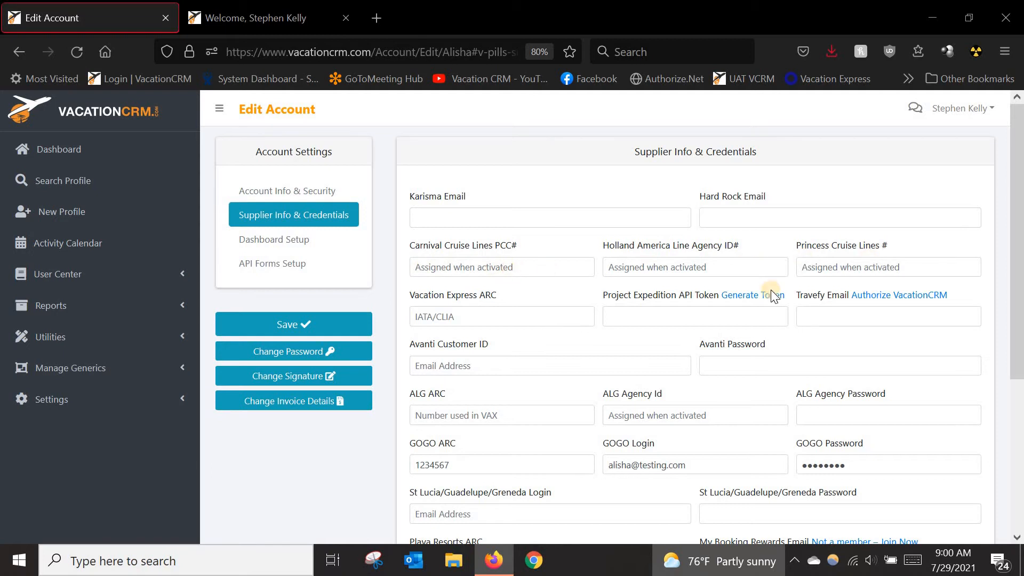
- Enter the agency's IATA/CLIA number as the user's Vacation Express ARC
left_click(448, 315)
type("123456")
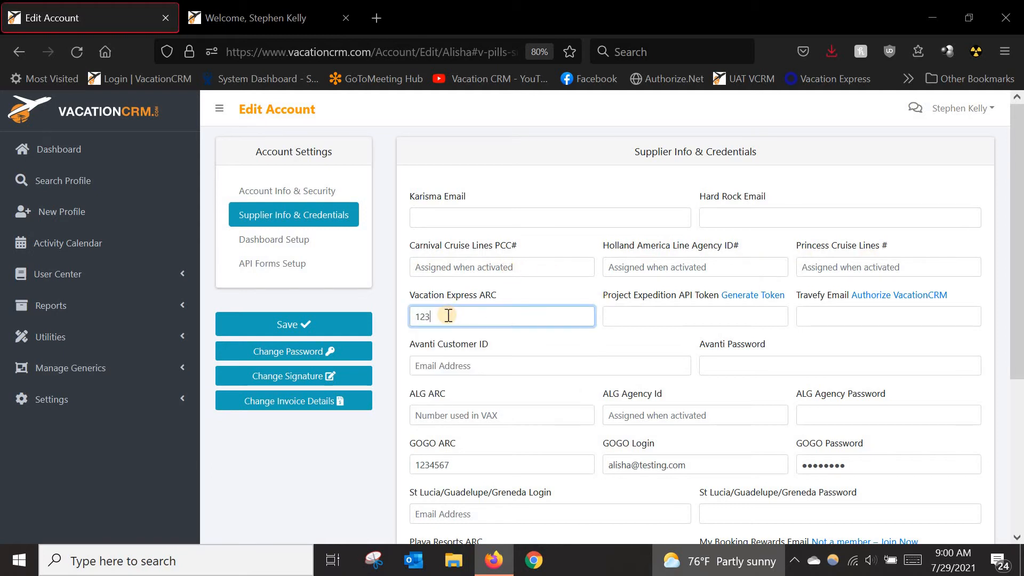
left_click(347, 488)
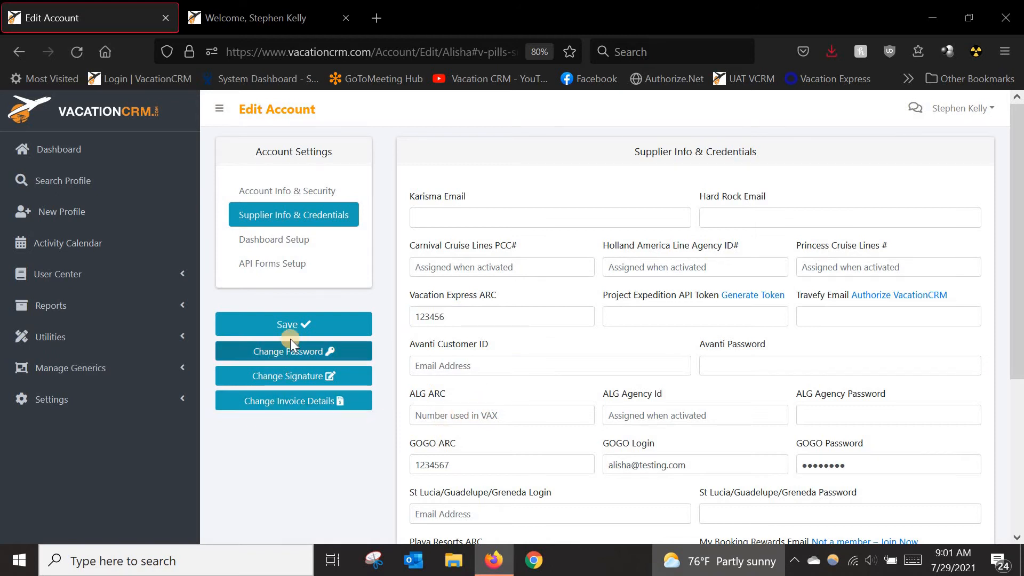
- Prepare sharing the user's Vacation Express credentials with All Users, and close the credentials dialog without sharing
scroll(512, 389, "down", 1)
scroll(491, 402, "down", 4)
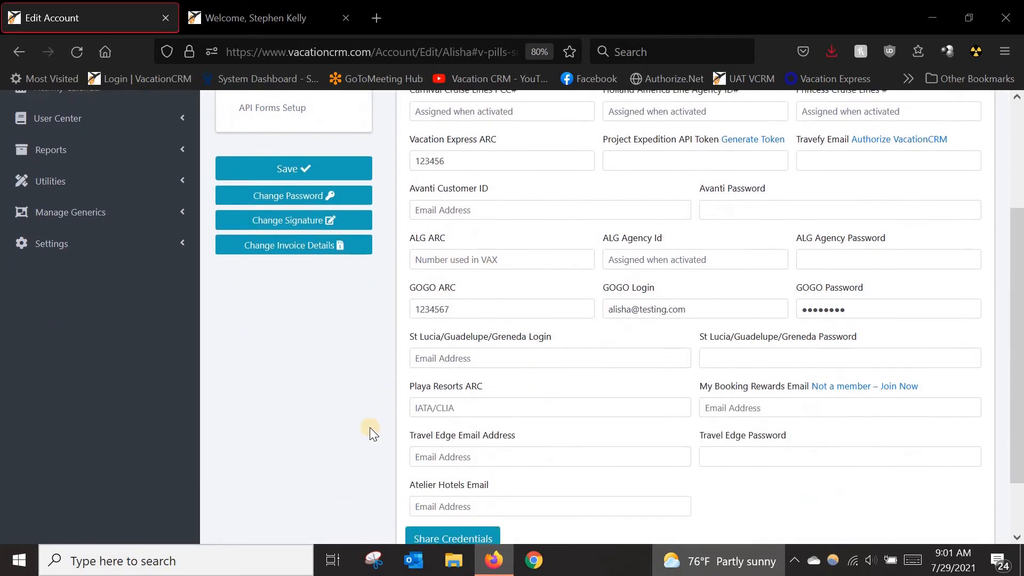
left_click(450, 465)
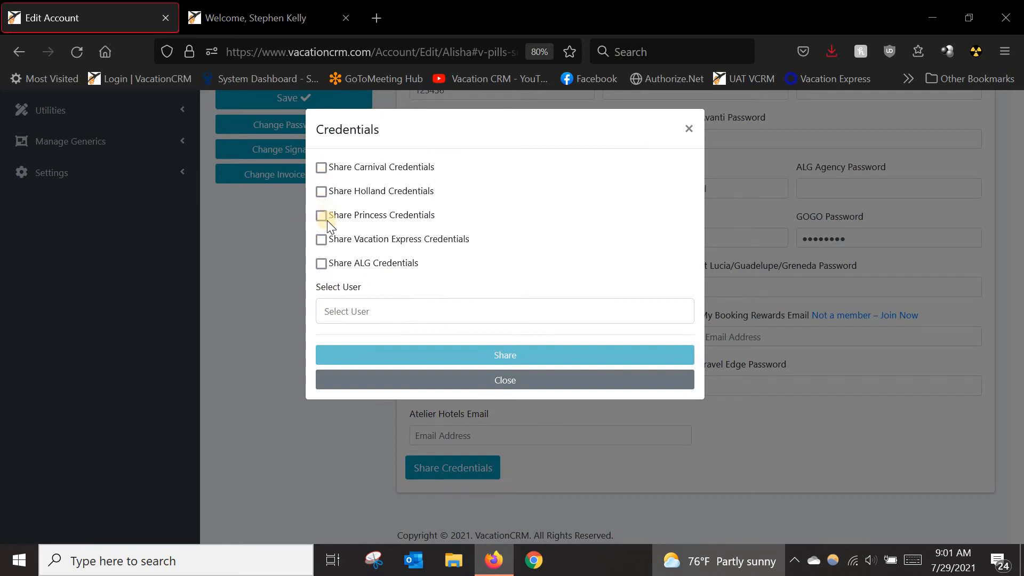
left_click(322, 239)
left_click(364, 312)
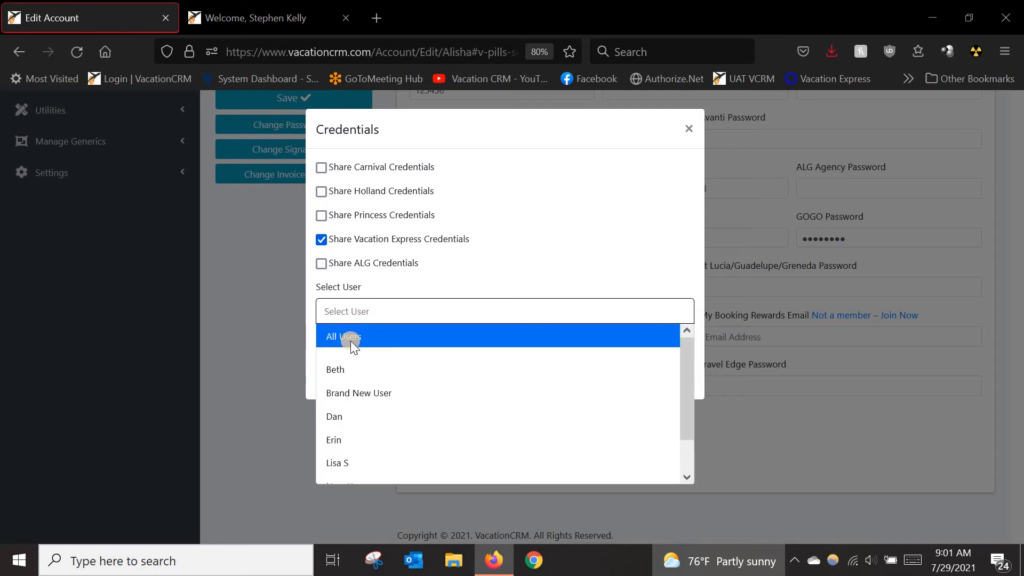
left_click(350, 341)
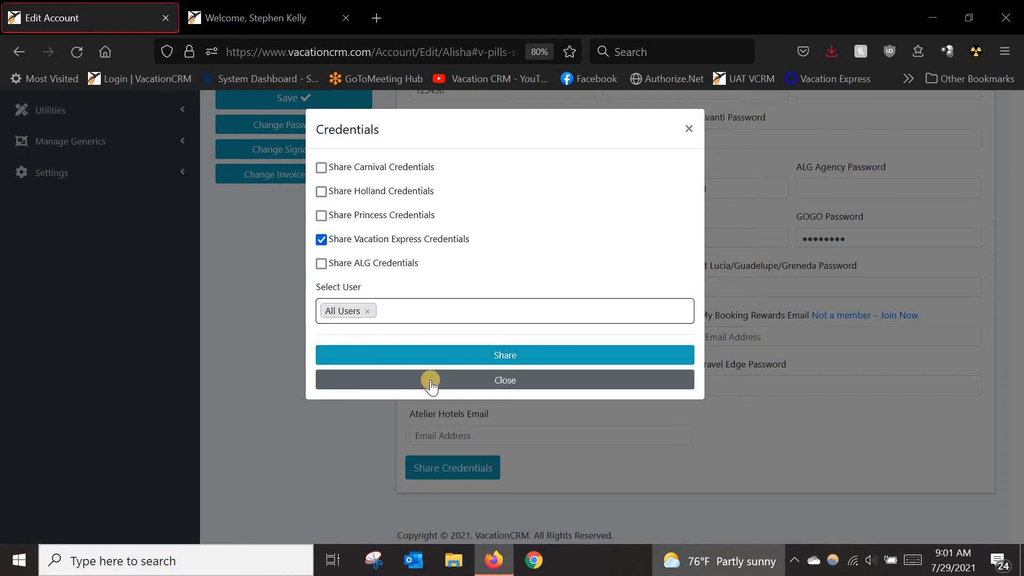
left_click(688, 130)
scroll(441, 195, "up", 3)
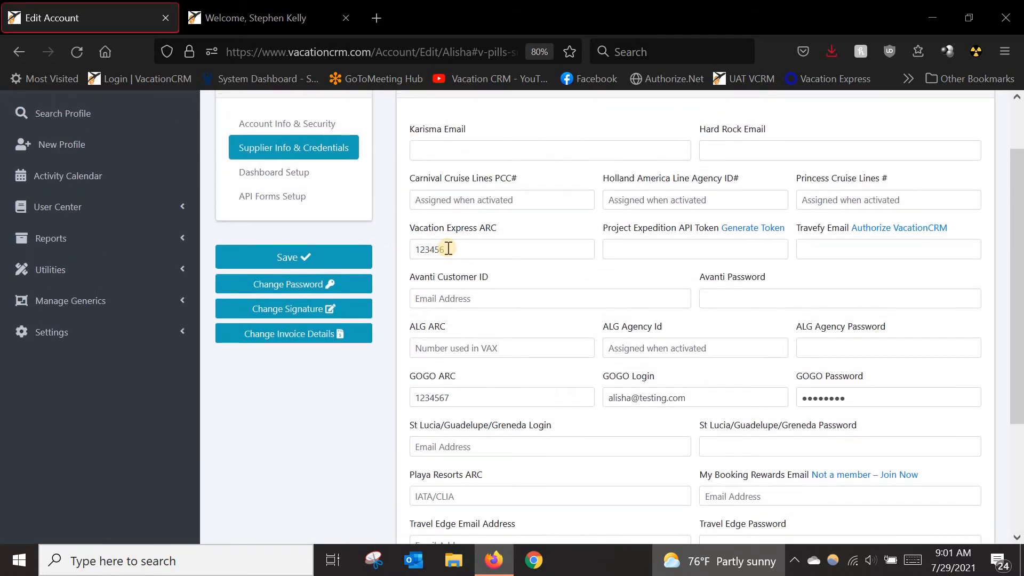
- Open the user's Account Info & Security and examine the 'All Agents' by default option alongside the agent selector on the Operational Dashboard
left_click(265, 125)
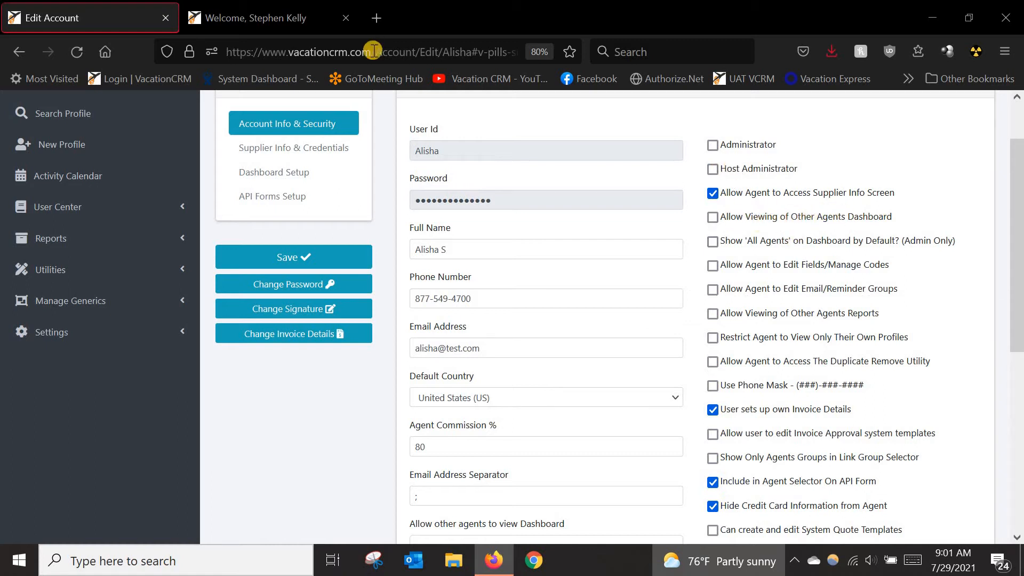
left_click(250, 20)
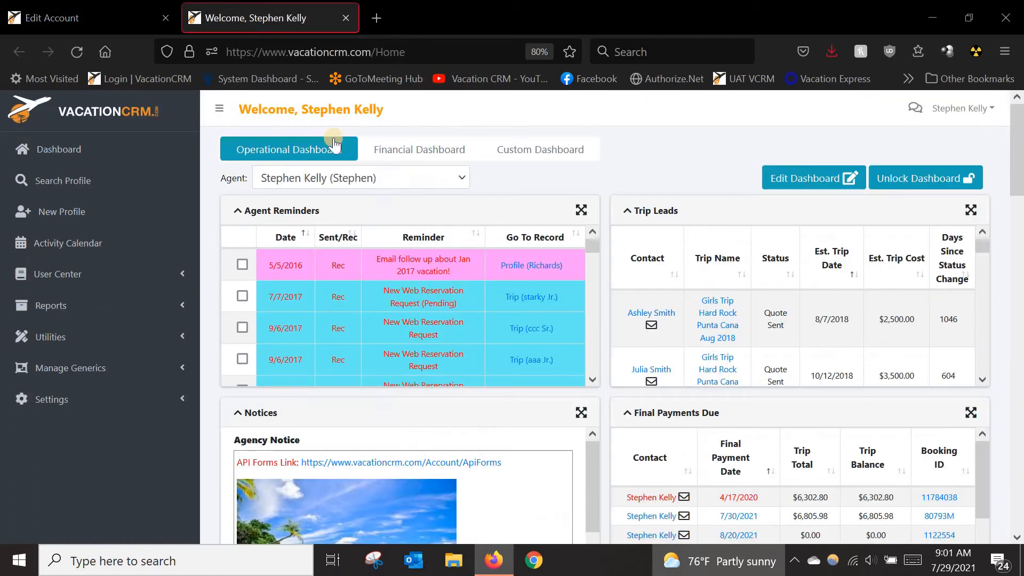
left_click(384, 179)
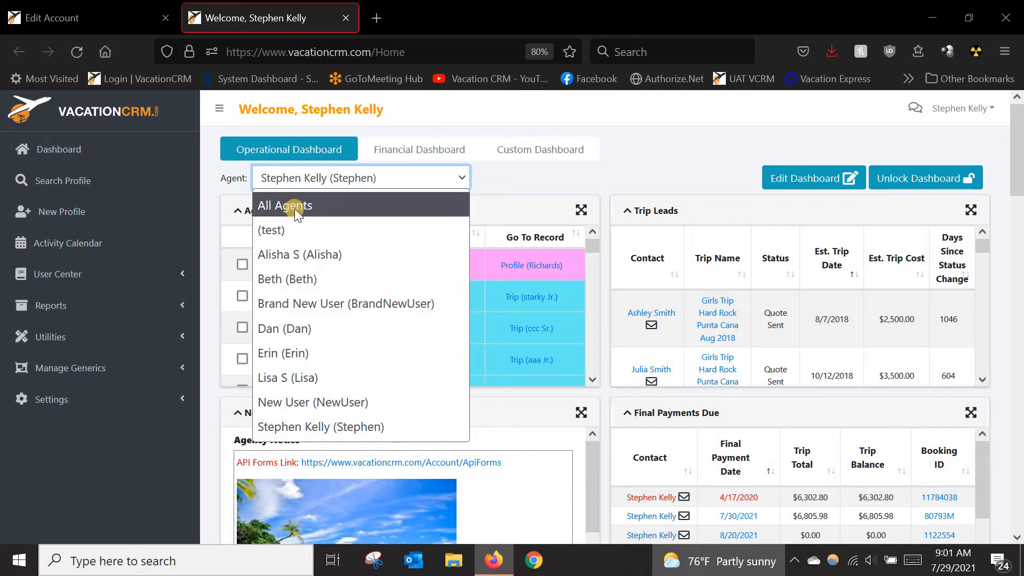
left_click(106, 21)
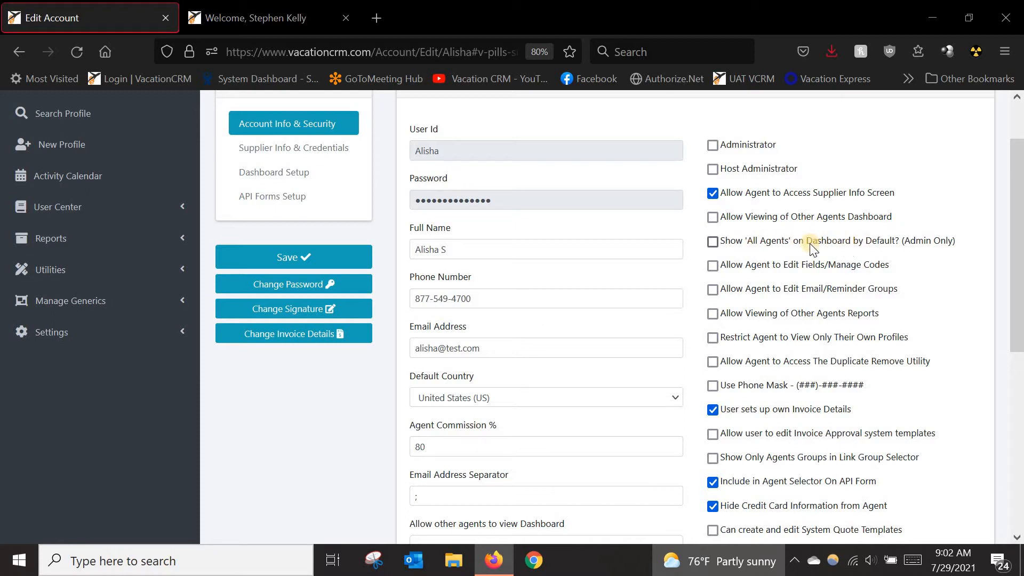
left_click(264, 23)
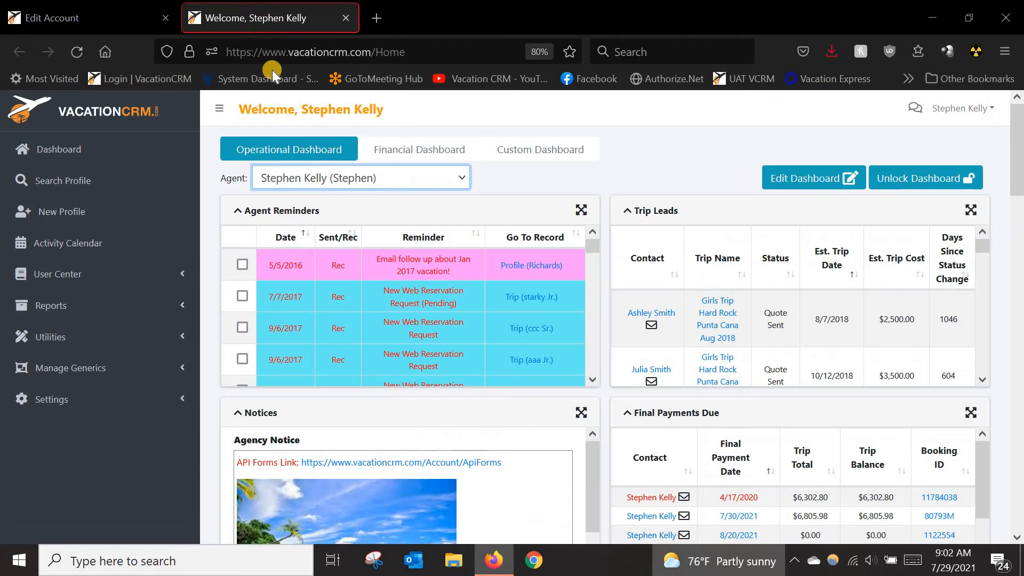
left_click(318, 179)
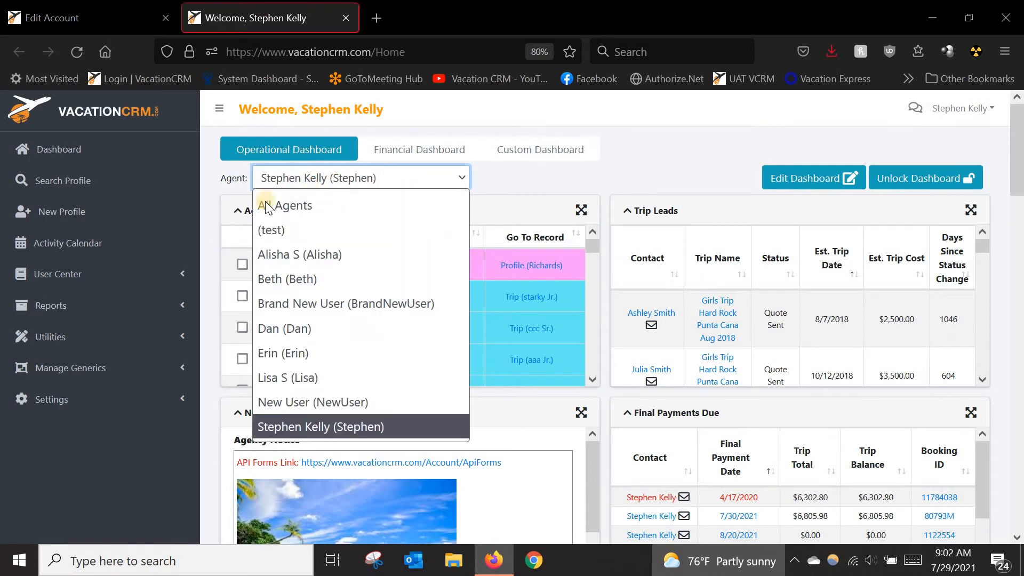
left_click(486, 176)
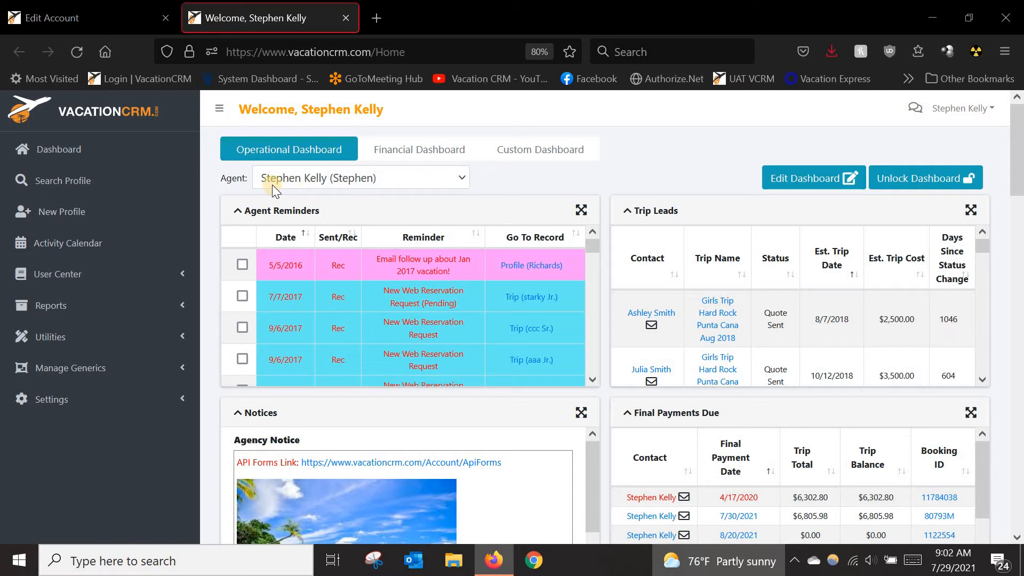
left_click(312, 178)
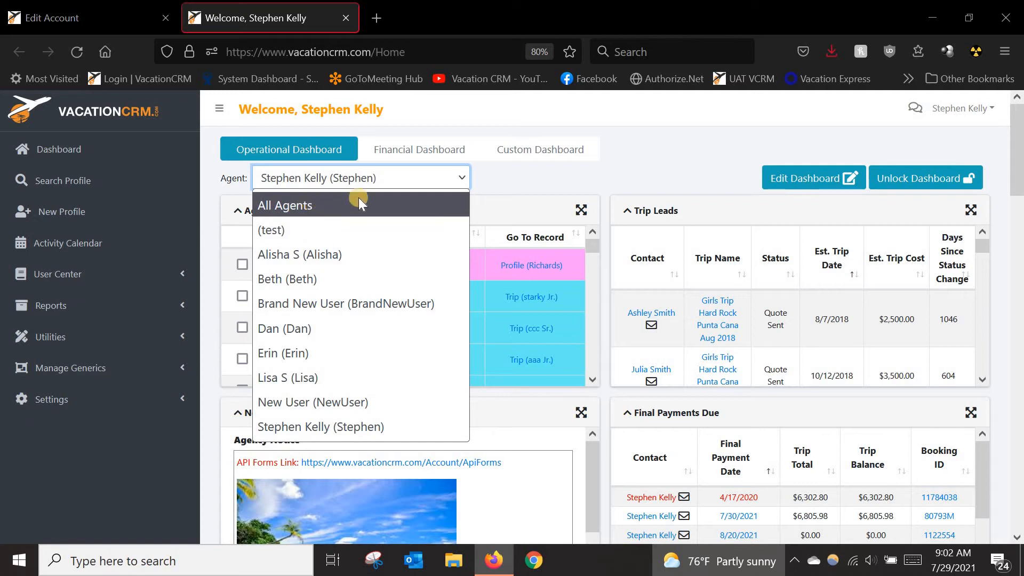
left_click(507, 182)
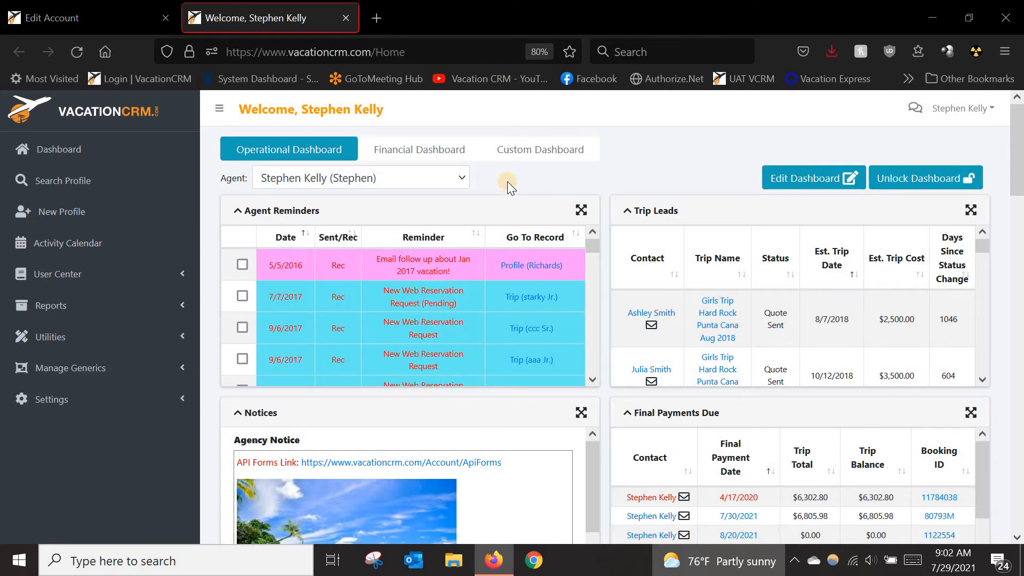
left_click(354, 186)
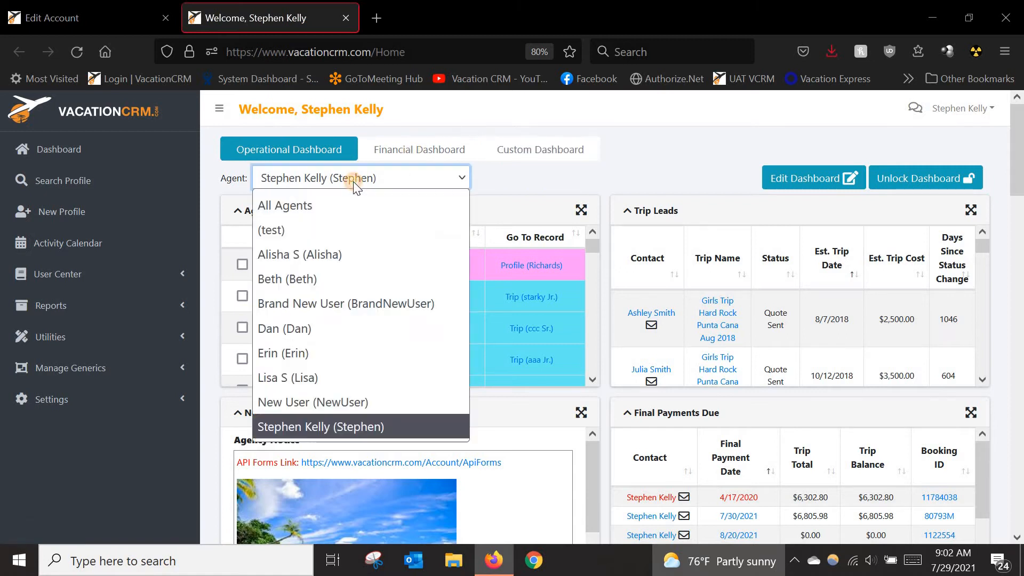
left_click(551, 184)
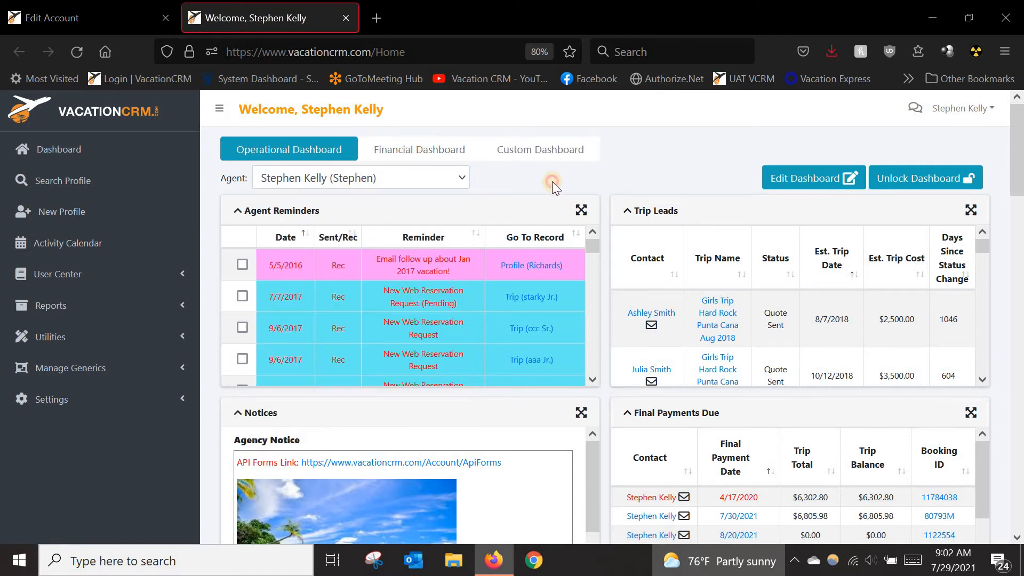
- Enable the phone mask for the existing user, disable setting up own invoice details, and look up Invoice Approval Details in the settings
left_click(115, 25)
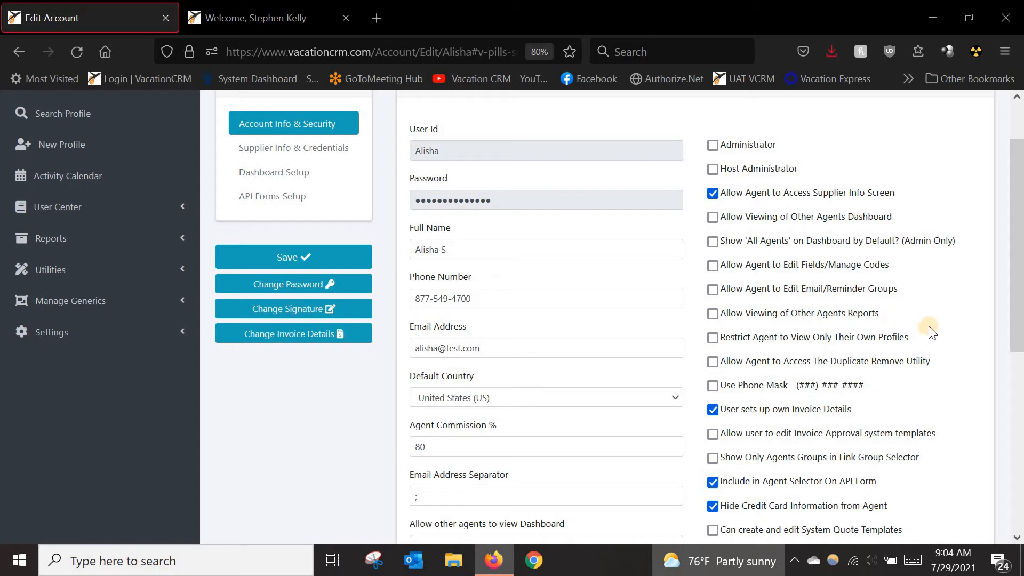
scroll(929, 331, "down", 1)
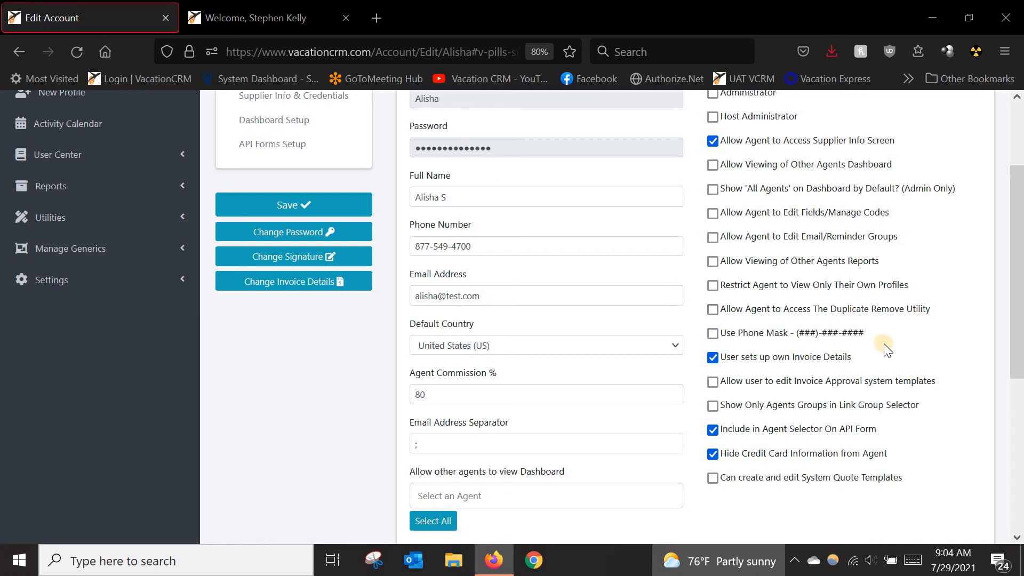
left_click(713, 333)
left_click(714, 360)
left_click(84, 280)
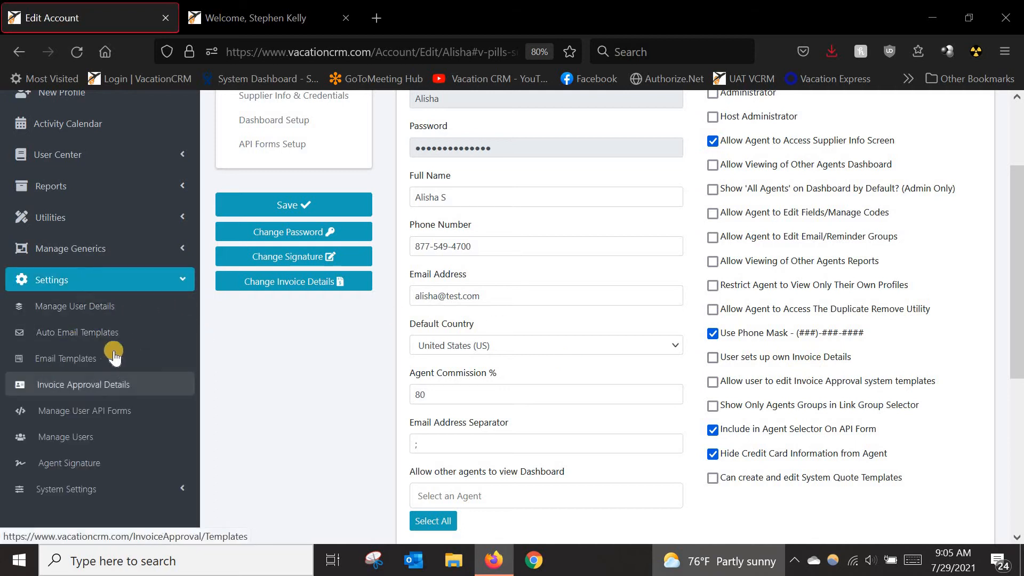
left_click(152, 281)
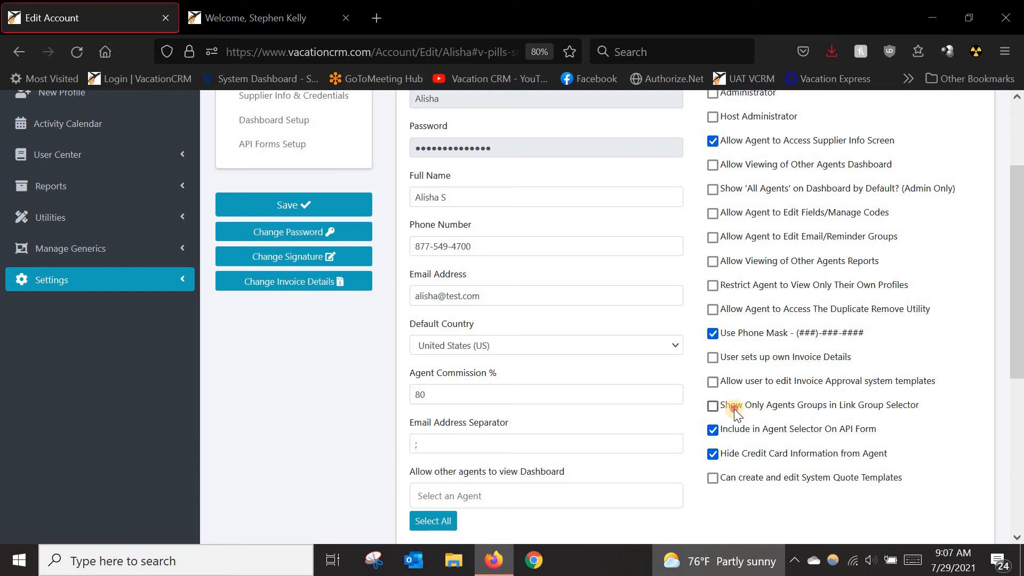
- Examine the user's option to show only the agent's groups in the link group selector, and disable hiding credit card information from the agent
left_click_drag(735, 408, 825, 407)
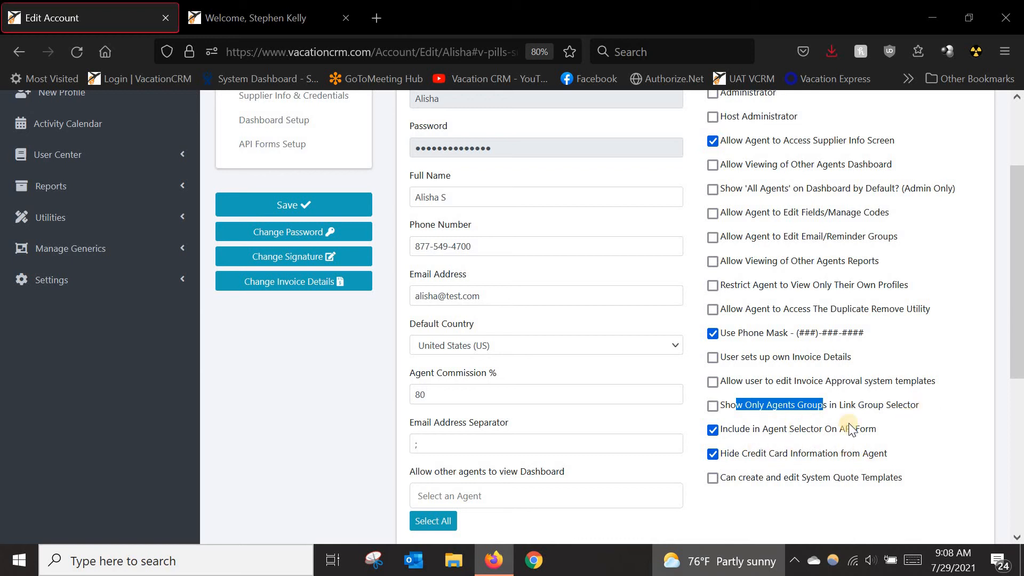
left_click(869, 442)
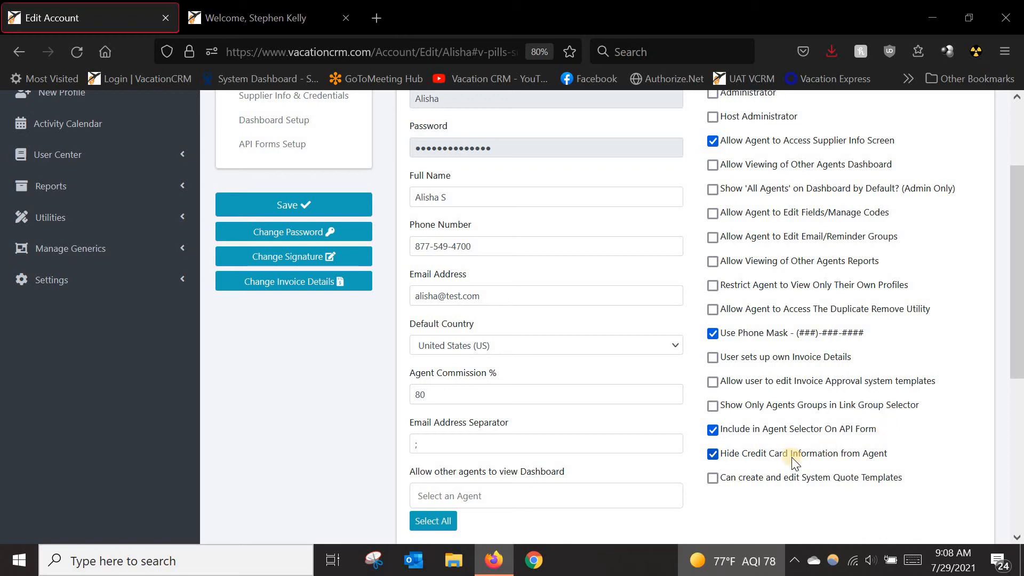
left_click(749, 454)
scroll(776, 407, "down", 2)
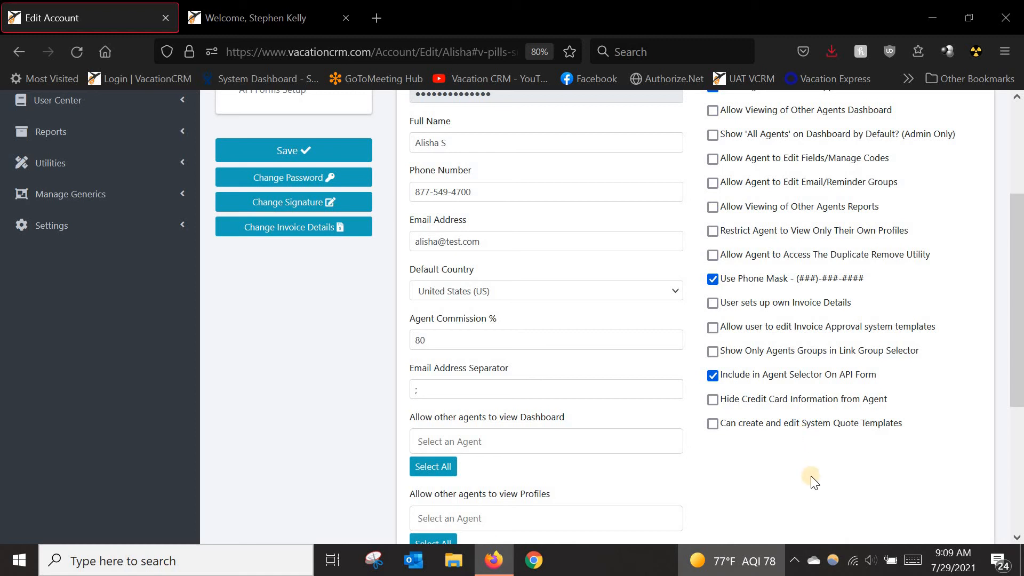
- Leave the edited account without saving and start creating a new user account
left_click(9, 51)
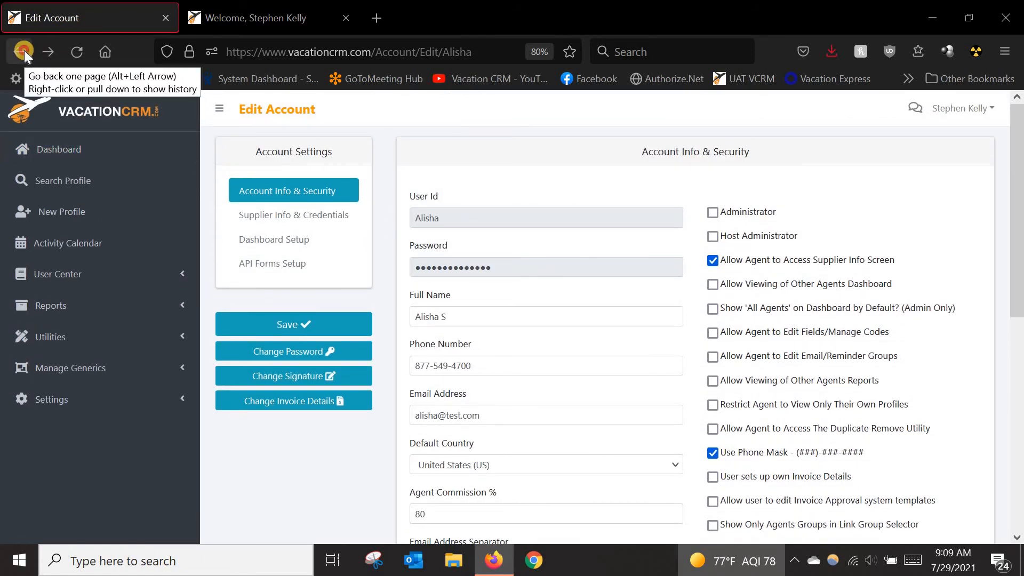
left_click(24, 50)
left_click(267, 147)
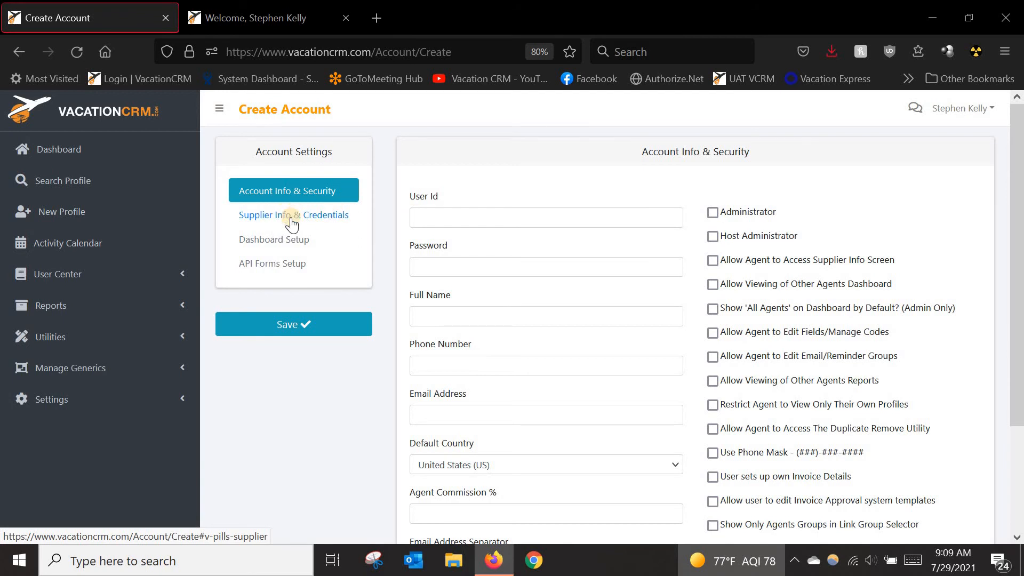
- Open the new account's Dashboard Setup and examine the link group availability and final payment highlight day settings
left_click(266, 246)
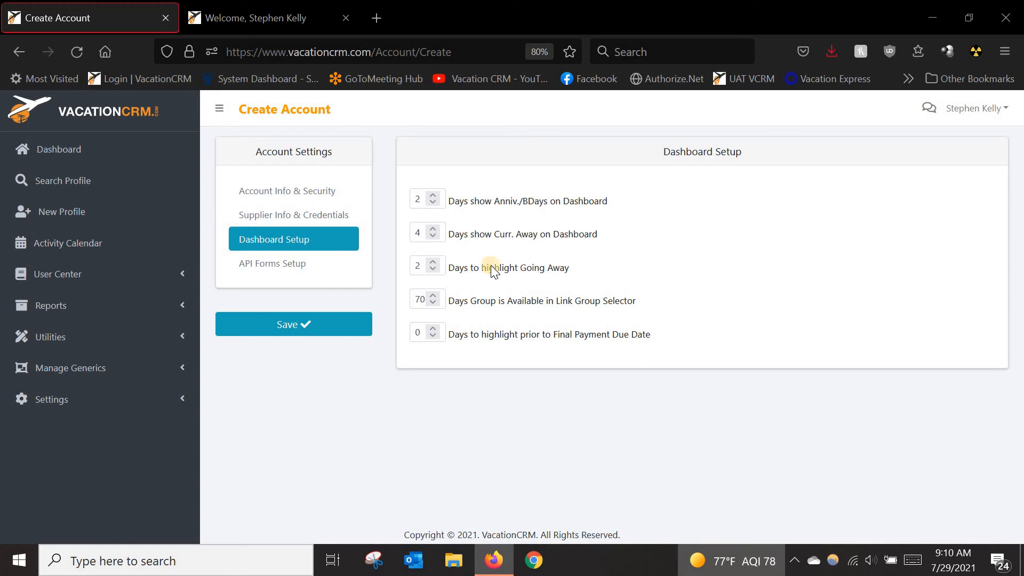
left_click_drag(478, 305, 659, 309)
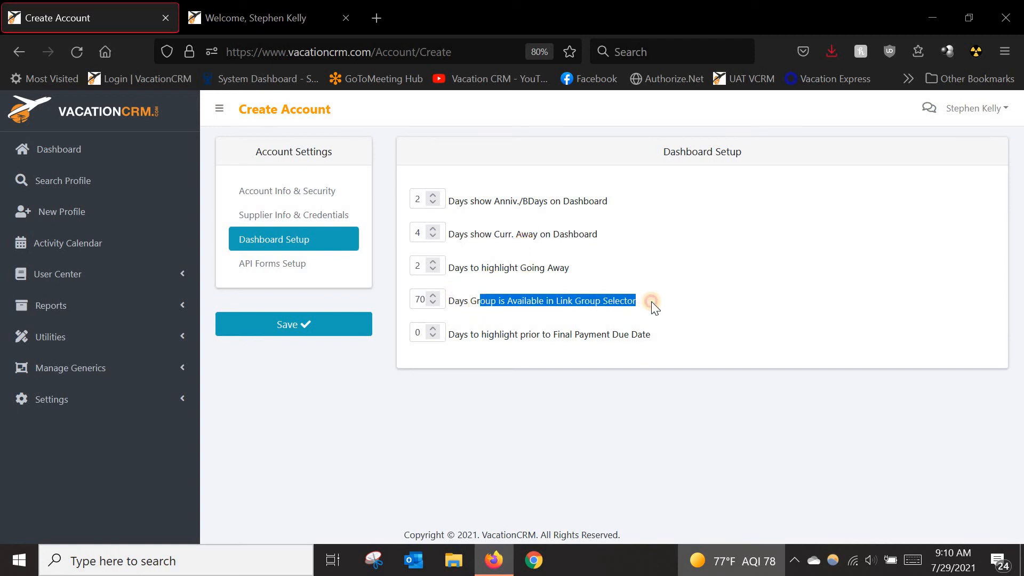
left_click(652, 302)
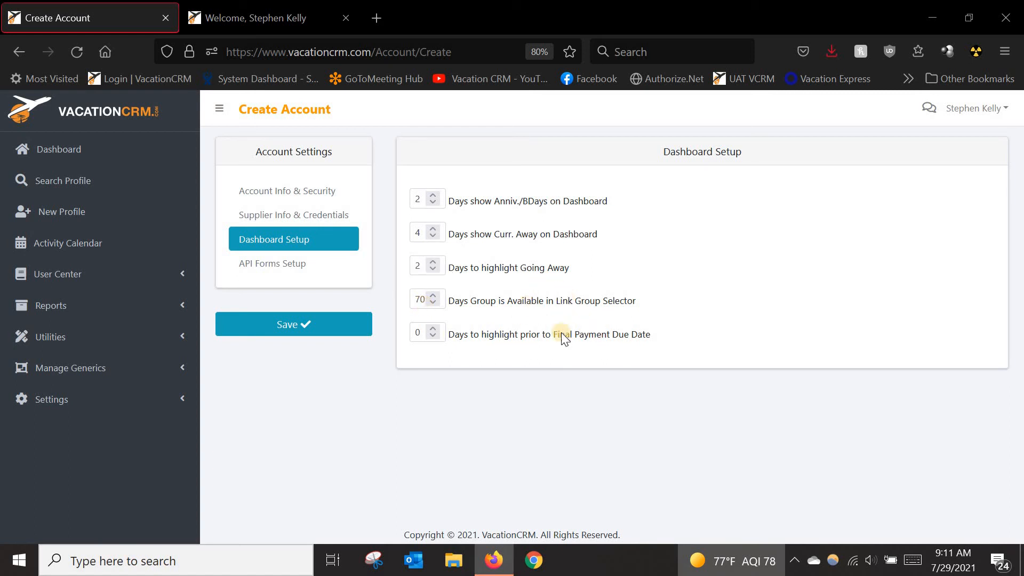
- Open the new account's API Forms Setup and examine the registration, payment and lead email notification options
left_click(273, 266)
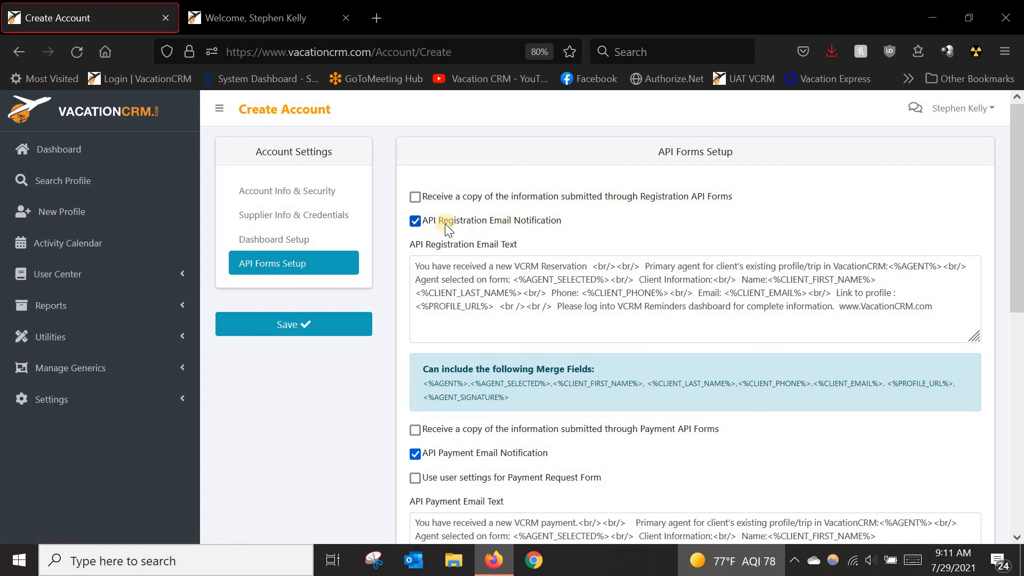
left_click_drag(427, 220, 534, 220)
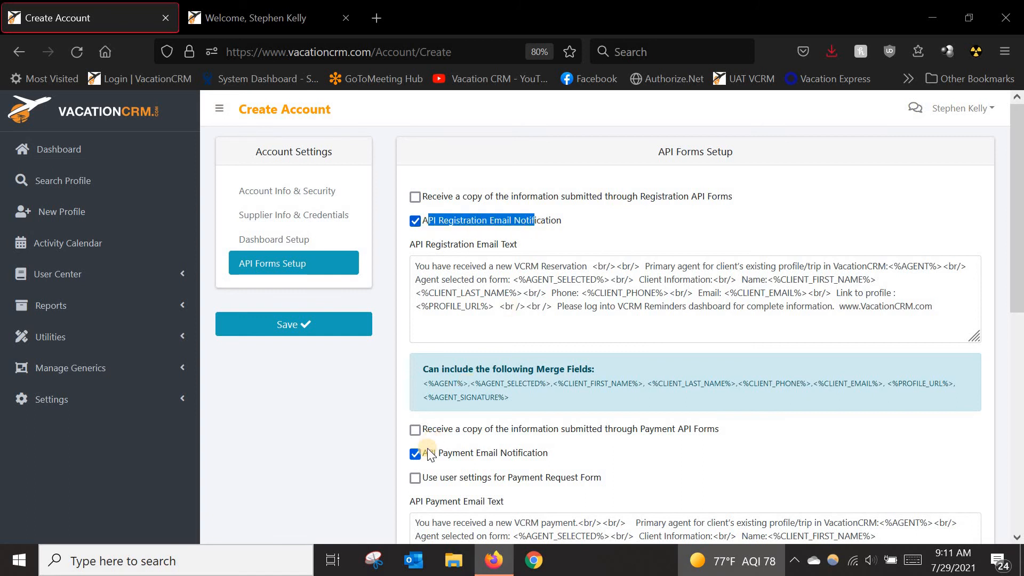
left_click_drag(488, 453, 427, 452)
scroll(494, 277, "down", 2)
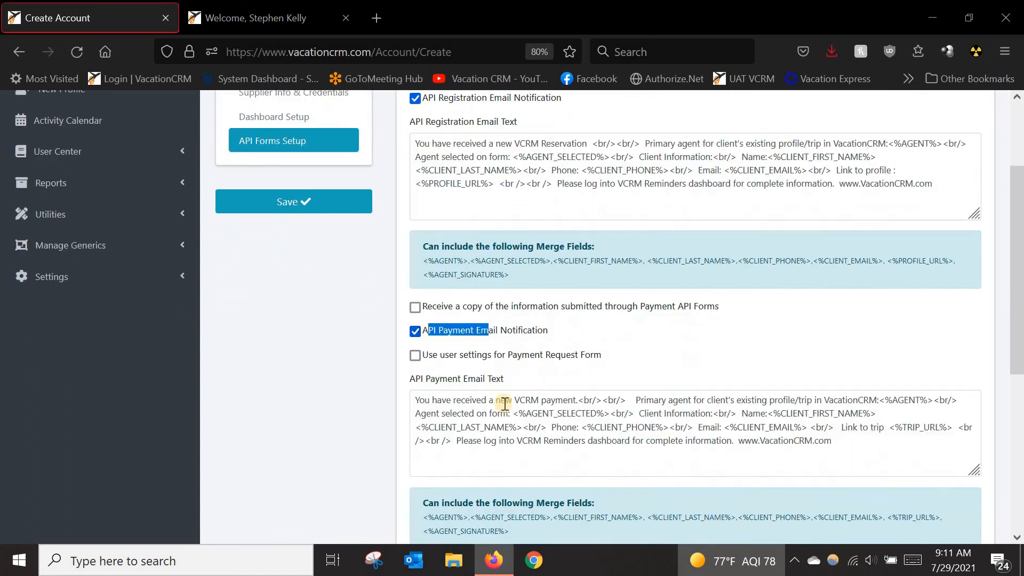
scroll(497, 414, "down", 3)
left_click_drag(435, 448, 533, 444)
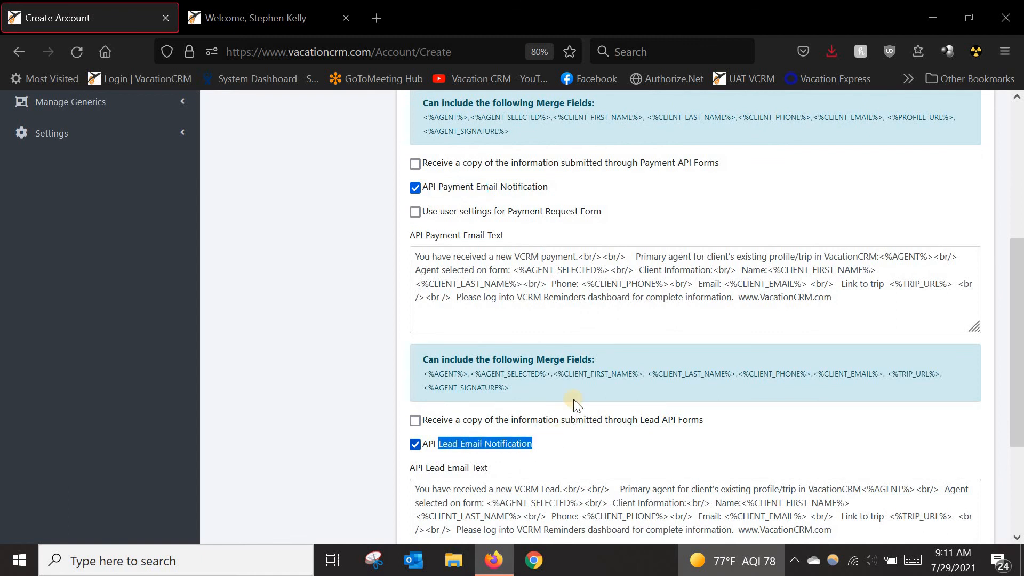
- Examine the API registration email text and the option to receive a copy of information submitted through Registration API Forms
scroll(574, 399, "up", 5)
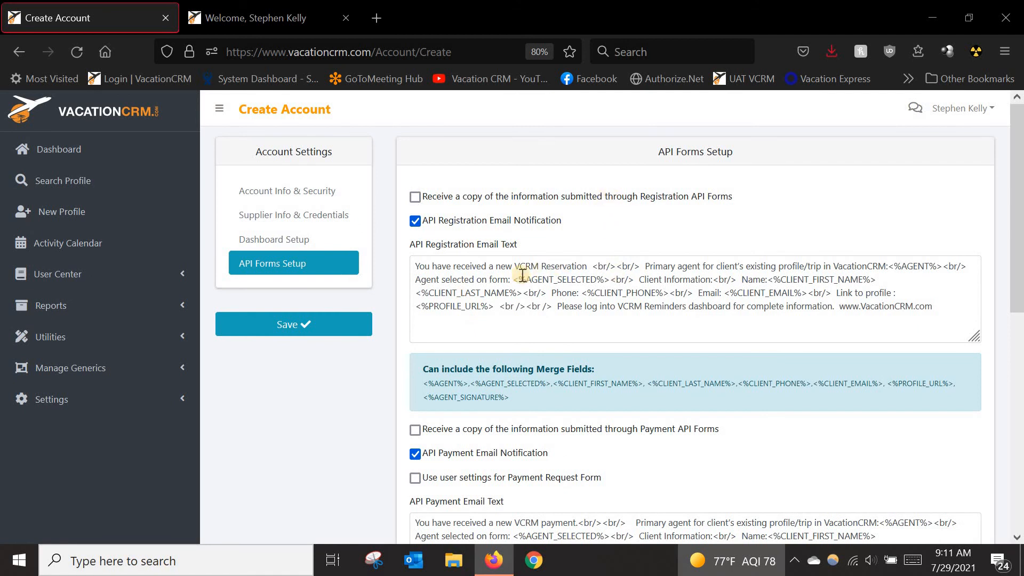
left_click_drag(442, 266, 453, 266)
left_click_drag(728, 296, 740, 309)
left_click(717, 335)
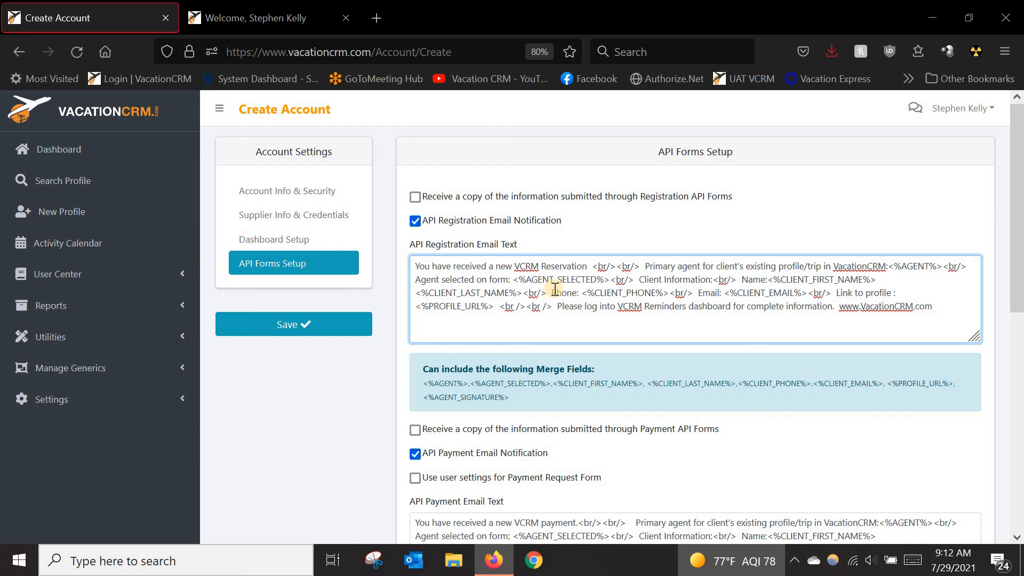
left_click_drag(437, 196, 583, 196)
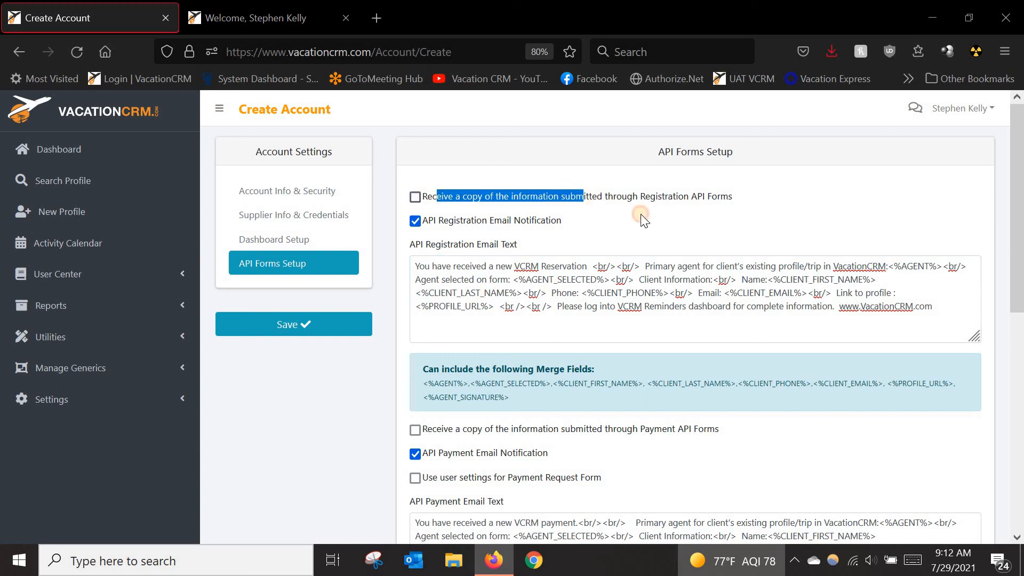
- Leave the new account form without saving and return to the list of users
left_click(644, 220)
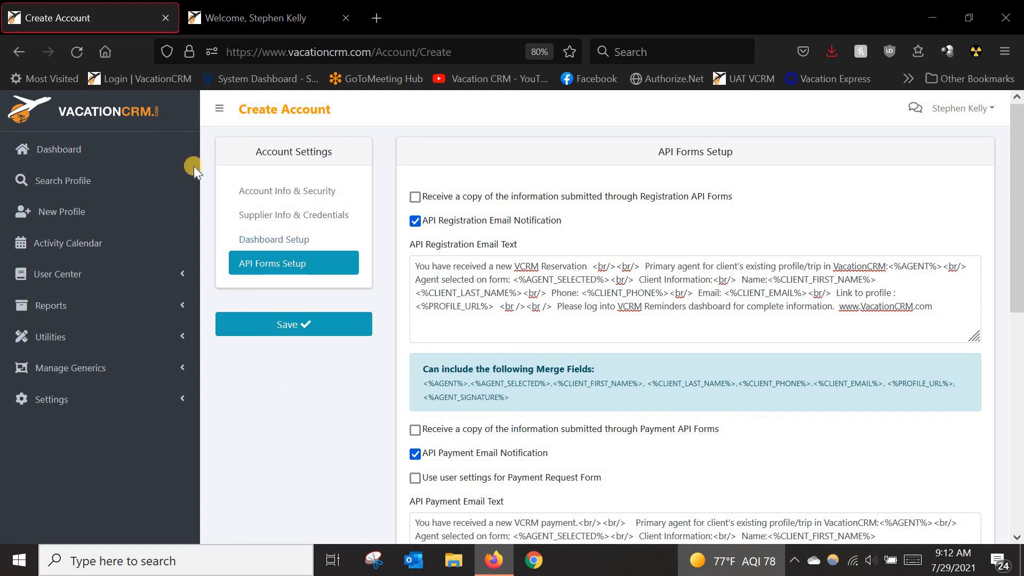
left_click(20, 52)
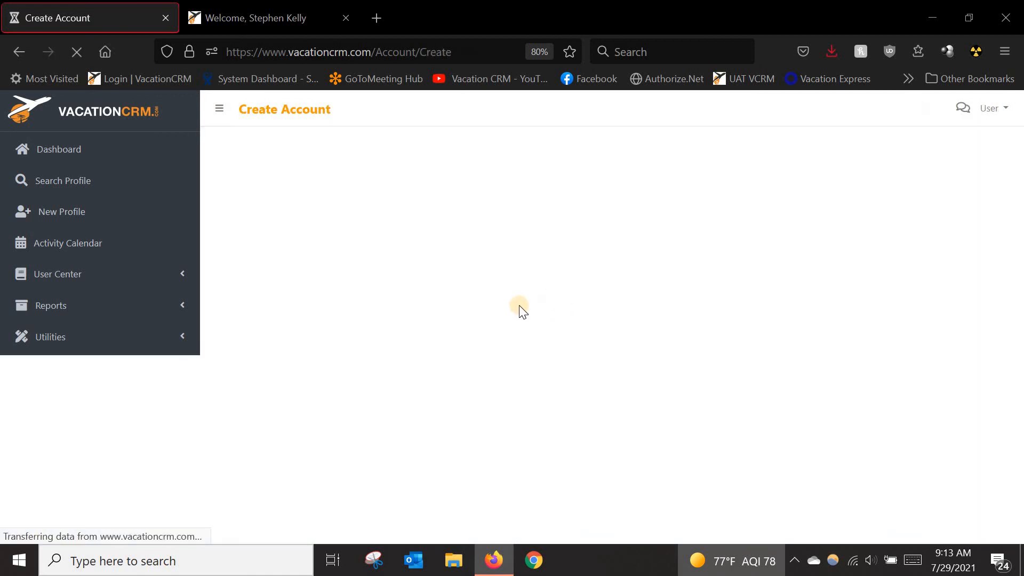
scroll(544, 290, "down", 1)
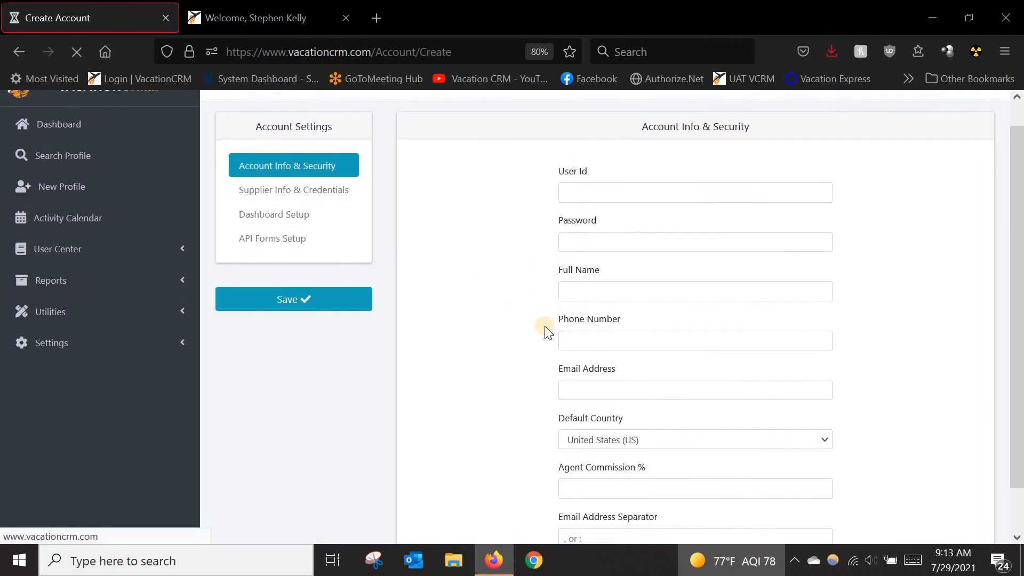
scroll(529, 341, "down", 3)
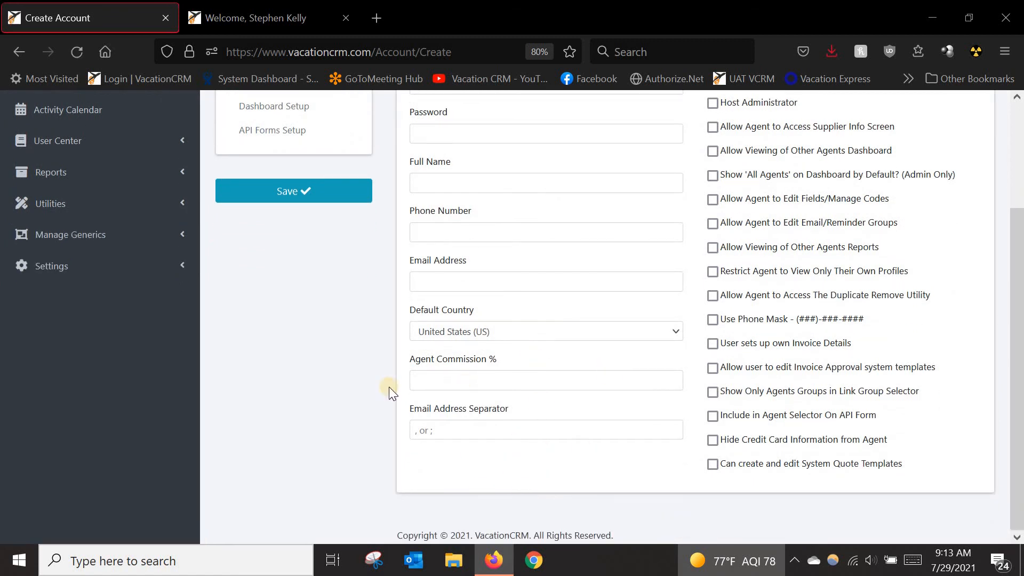
left_click(21, 57)
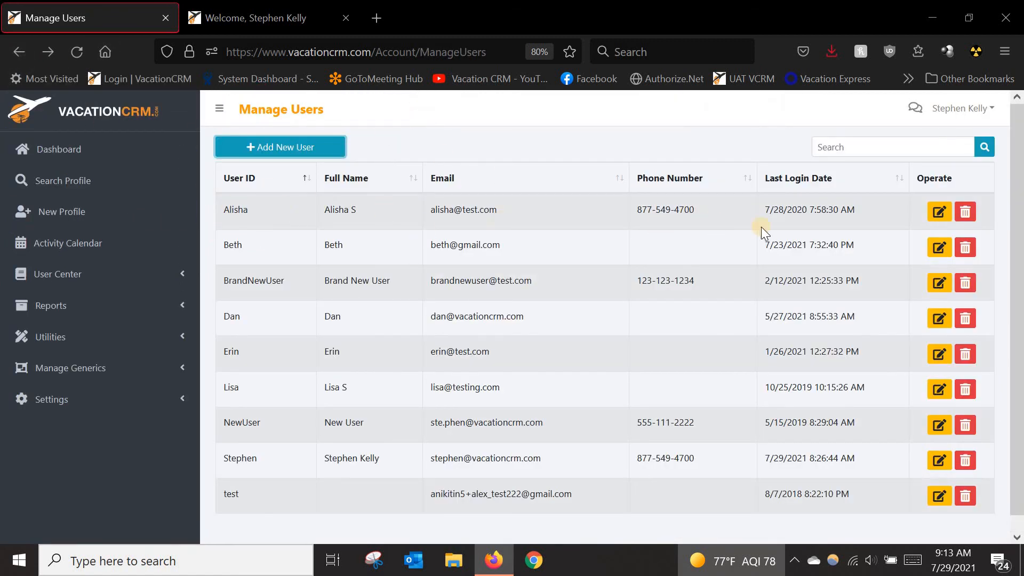
- Open the first listed agent's account for editing and examine which other agents may view its Dashboard, Profiles, Reports and Trips
left_click(939, 212)
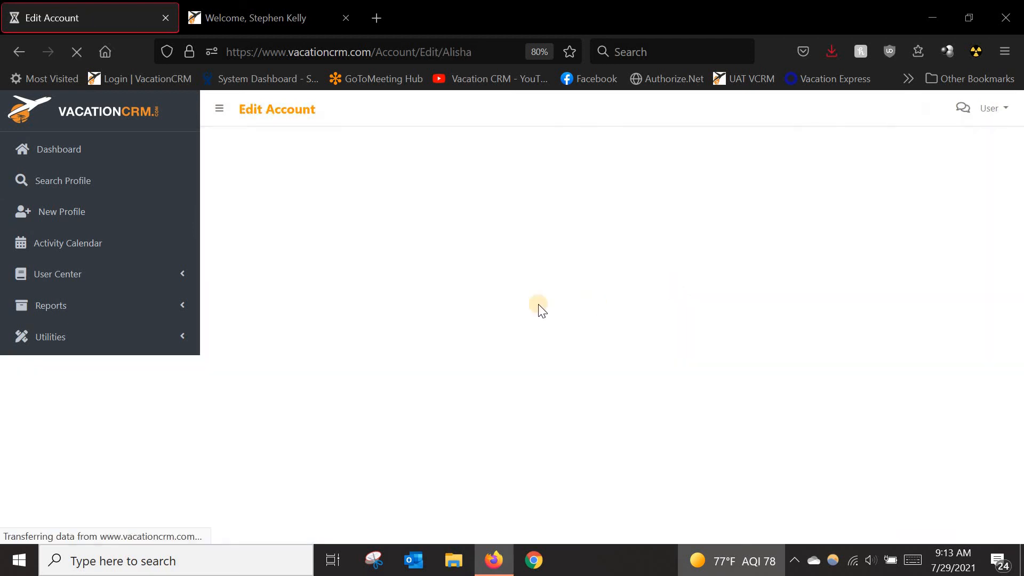
scroll(449, 290, "down", 1)
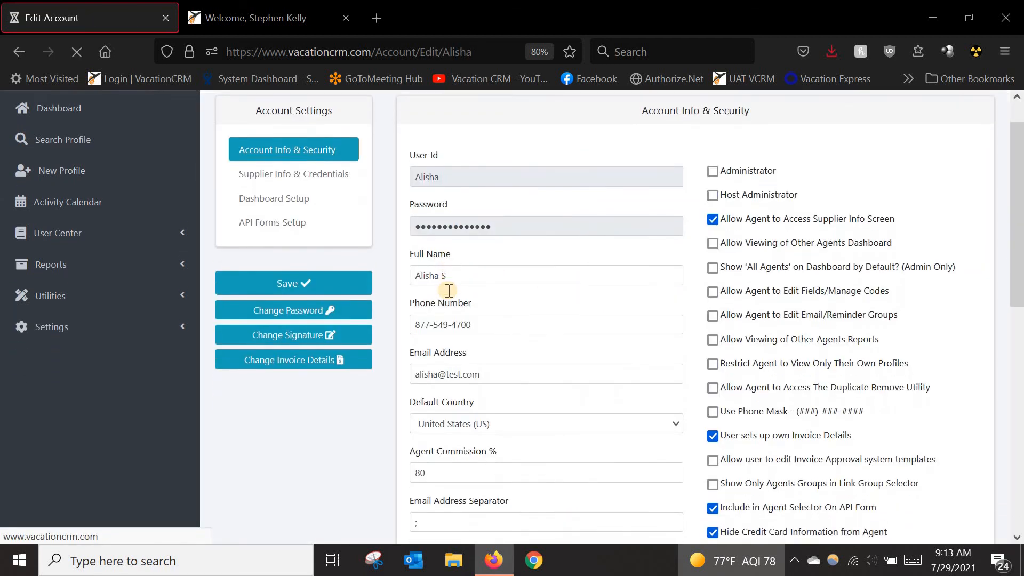
scroll(449, 290, "down", 6)
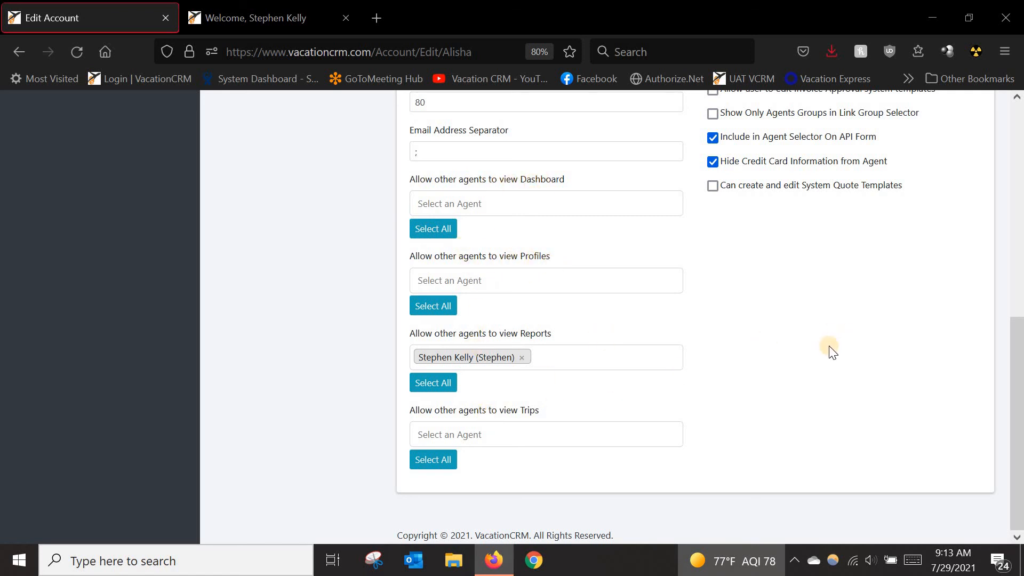
scroll(800, 368, "up", 2)
scroll(789, 375, "down", 2)
scroll(788, 372, "up", 5)
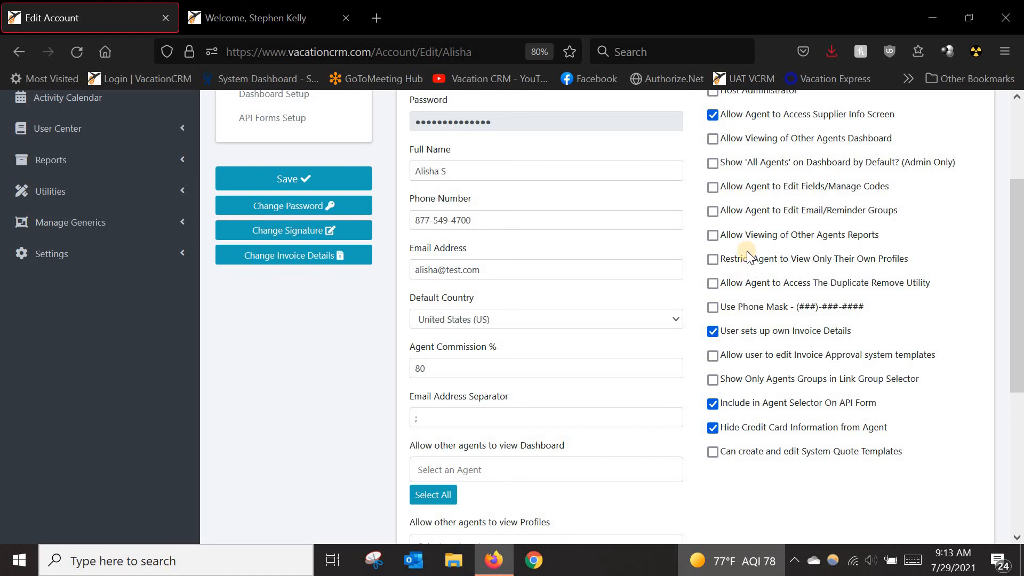
- Restrict the agent to viewing only their own profiles
left_click(712, 261)
scroll(316, 362, "down", 2)
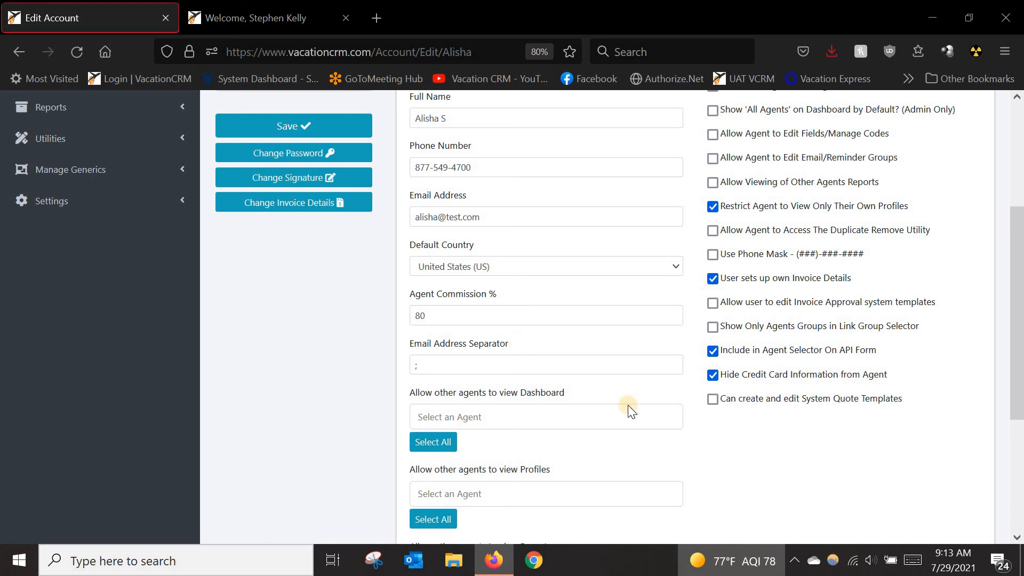
scroll(400, 511, "down", 3)
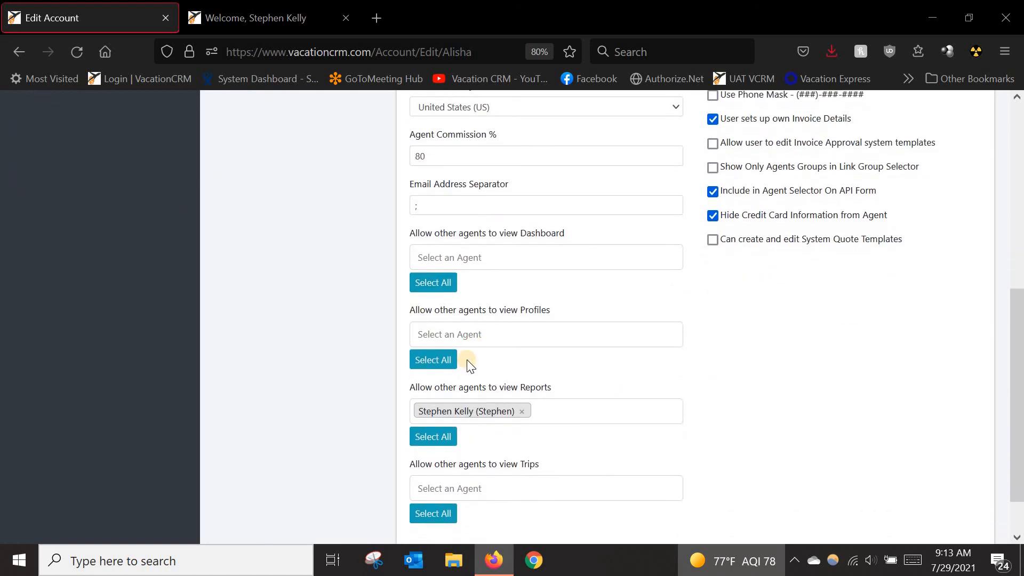
scroll(328, 307, "up", 1)
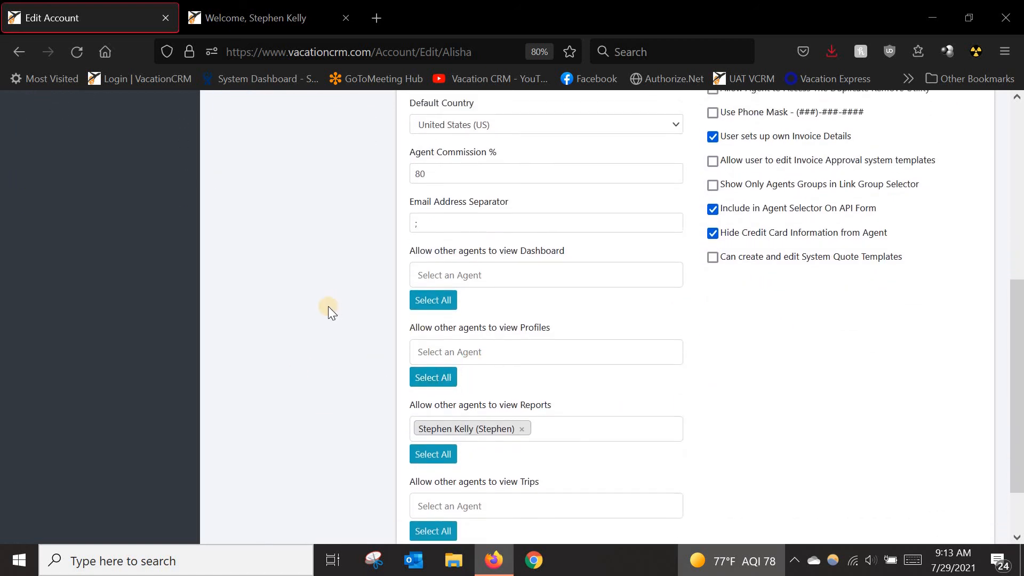
scroll(375, 356, "up", 4)
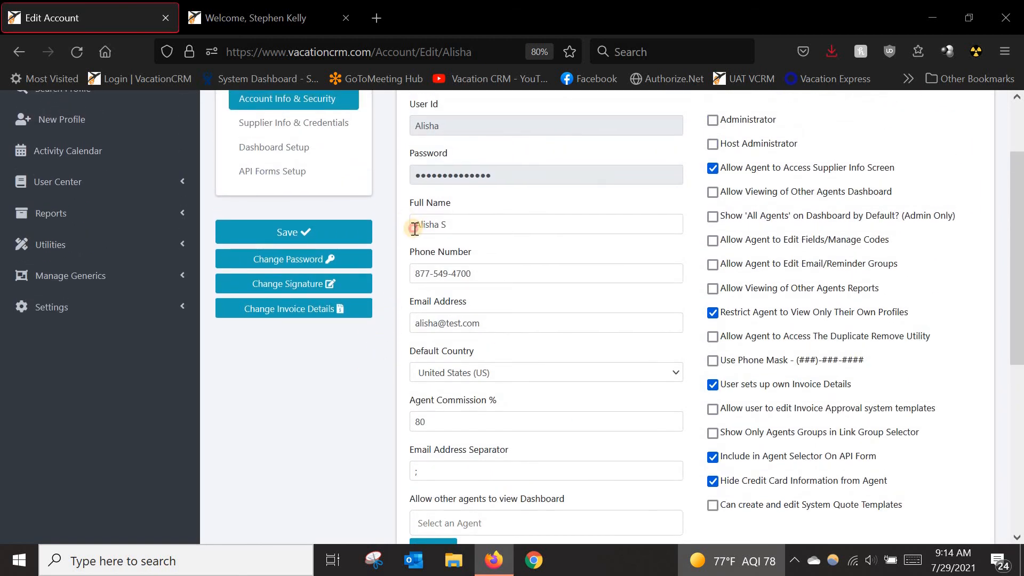
- Allow the agent listed directly after Brand New User to view this account's Dashboard
left_click(483, 226)
left_click(340, 438)
scroll(342, 444, "down", 6)
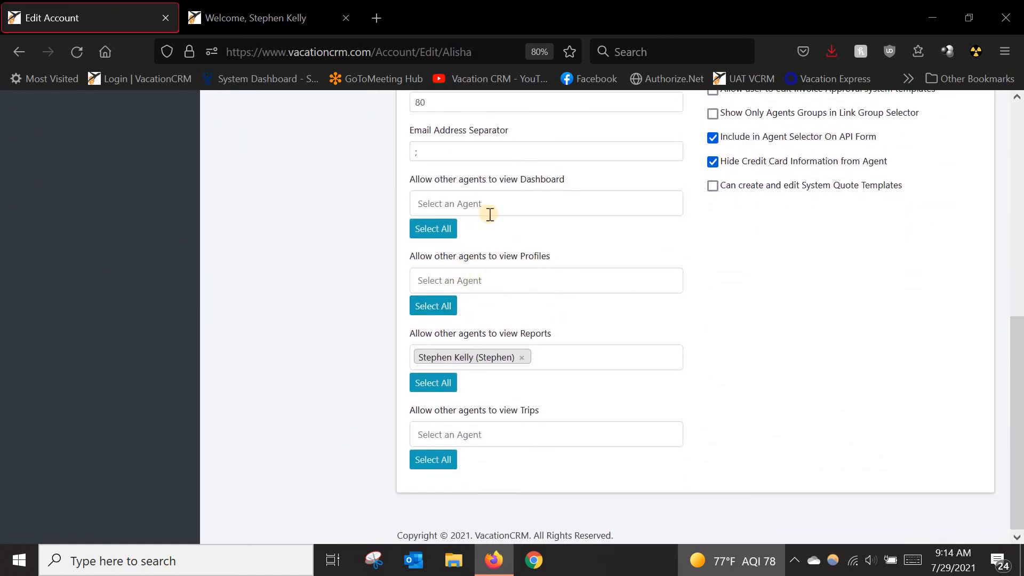
left_click(457, 209)
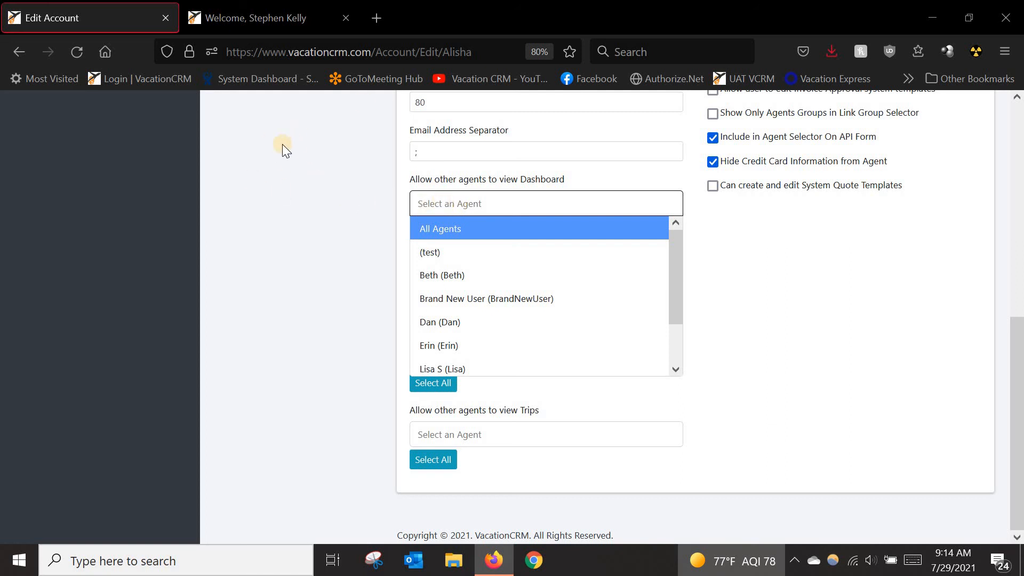
left_click(436, 323)
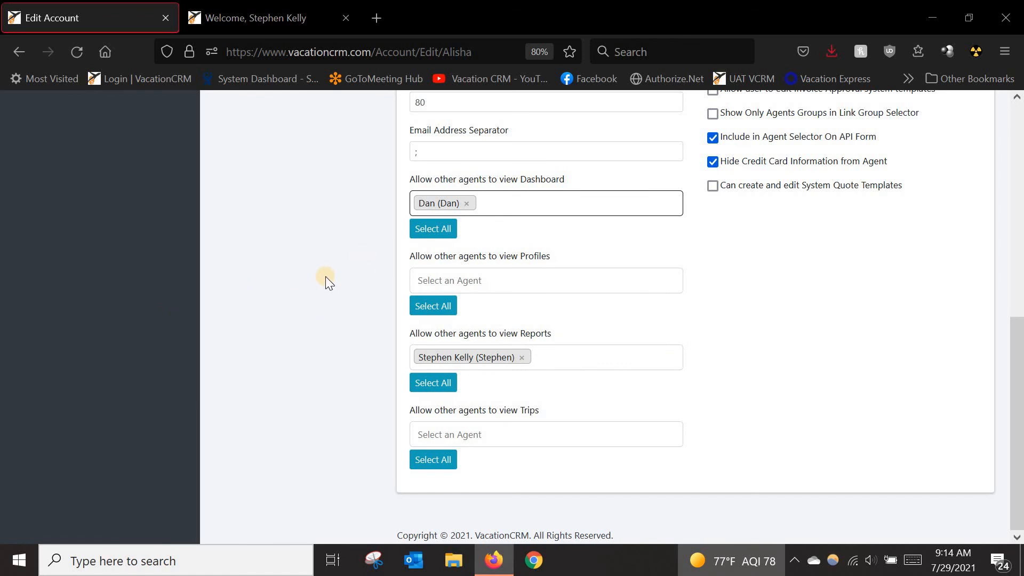
left_click(505, 208)
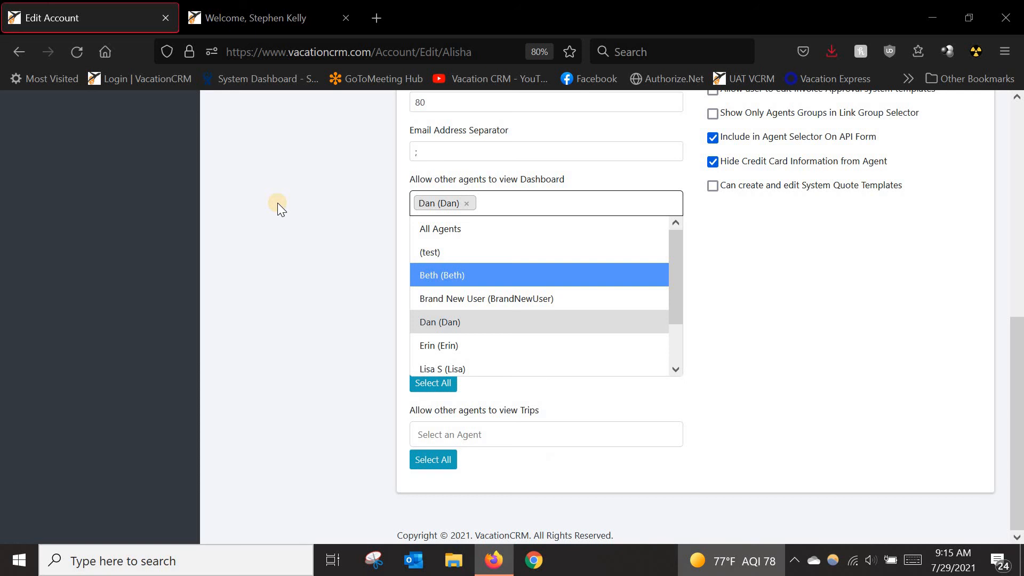
left_click(376, 239)
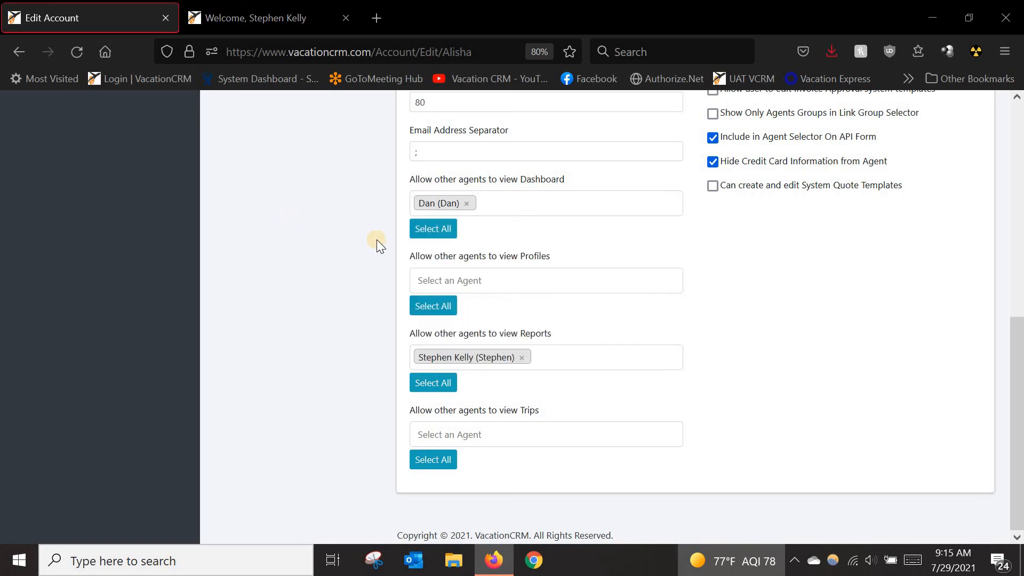
- Review the edited account's full name and permissions alongside its Dashboard, Profiles, Reports and Trips sharing settings
scroll(397, 257, "up", 3)
scroll(398, 258, "up", 4)
scroll(339, 268, "down", 1)
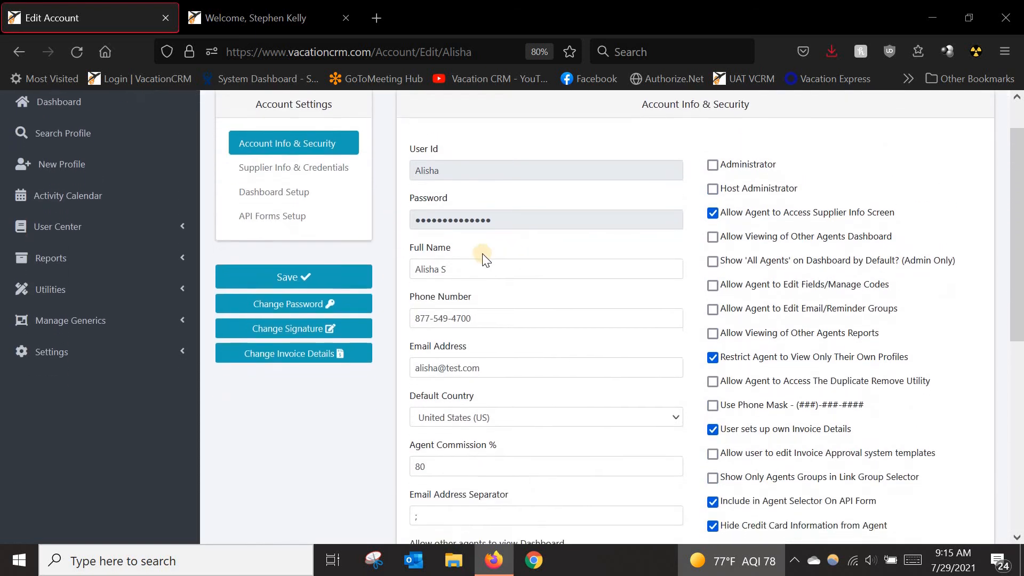
scroll(464, 255, "down", 6)
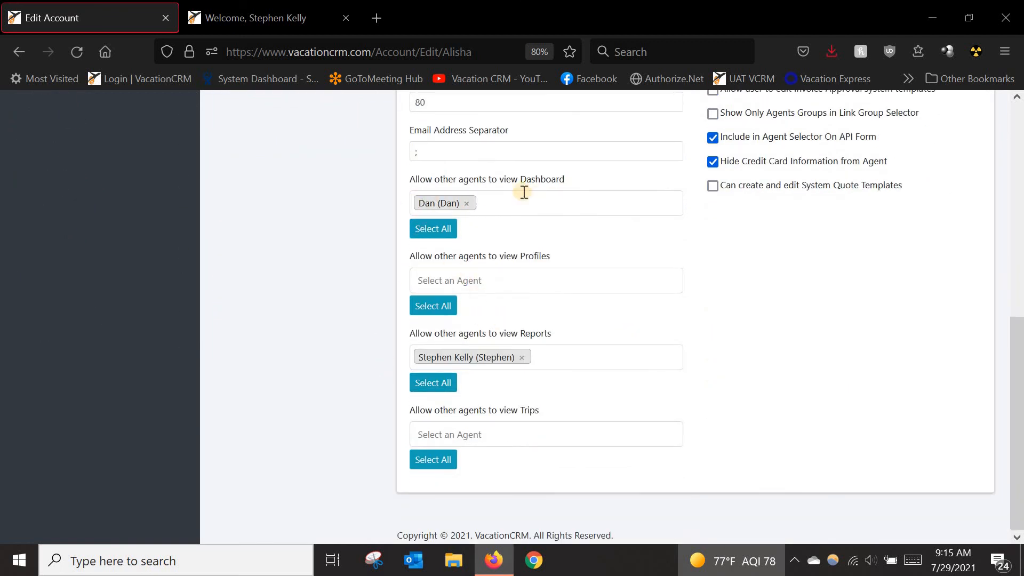
scroll(445, 215, "up", 6)
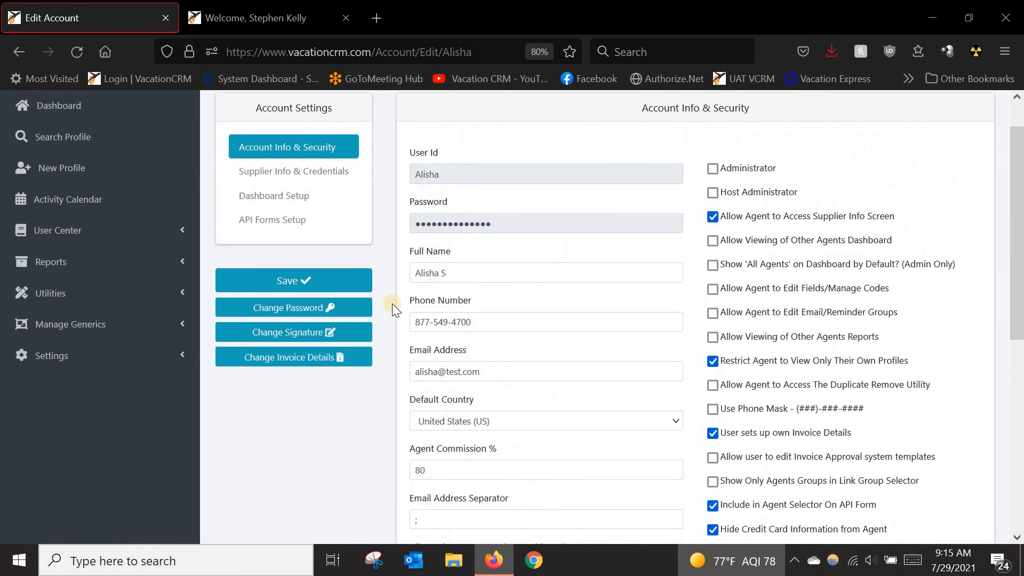
left_click_drag(491, 275, 337, 283)
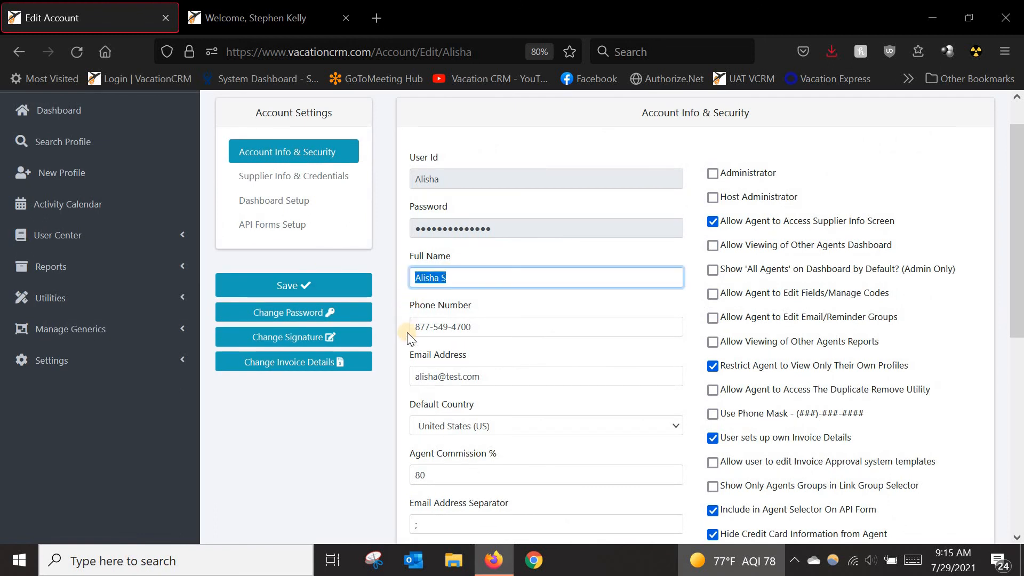
scroll(400, 340, "down", 4)
scroll(388, 349, "down", 1)
scroll(387, 348, "up", 3)
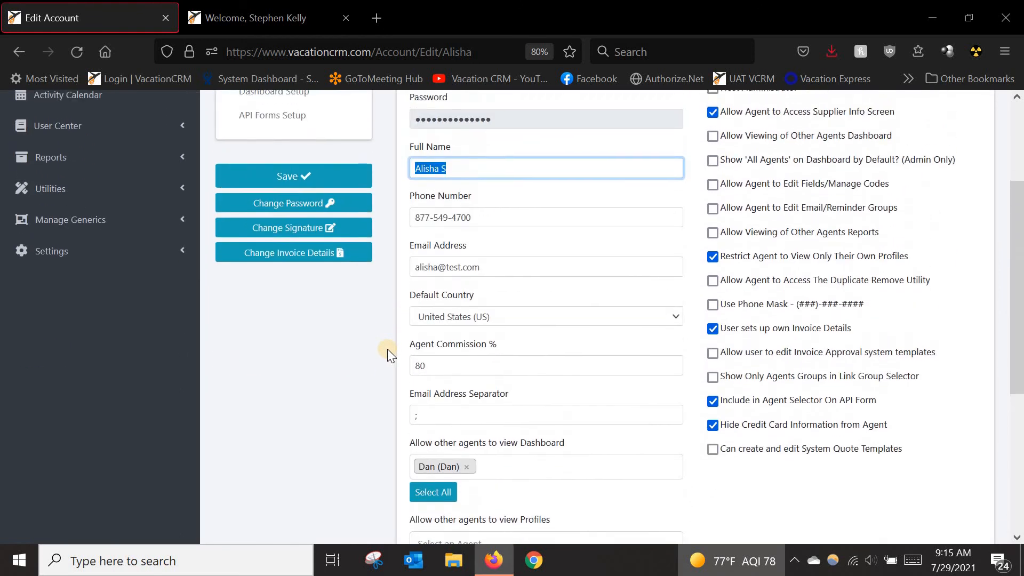